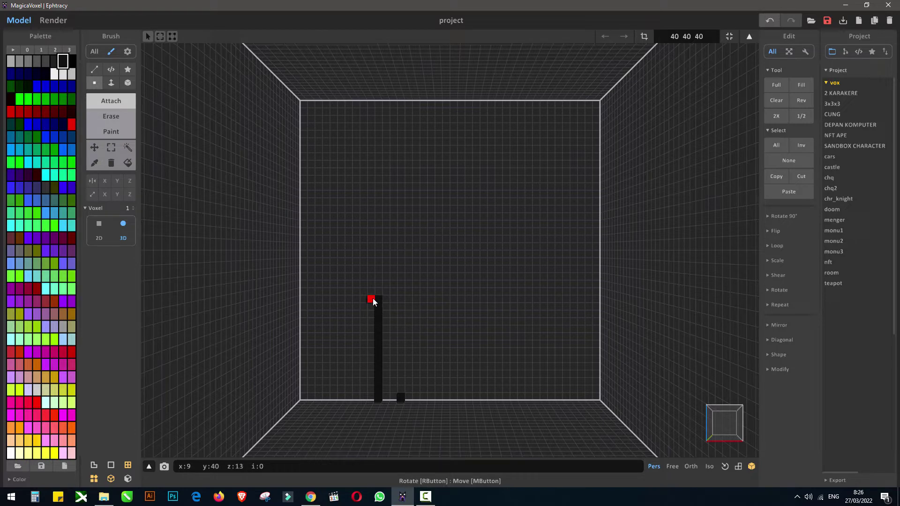
Add black ear voxels at the top of the neck line and draw the front neck edge and jaw line.
click(367, 322)
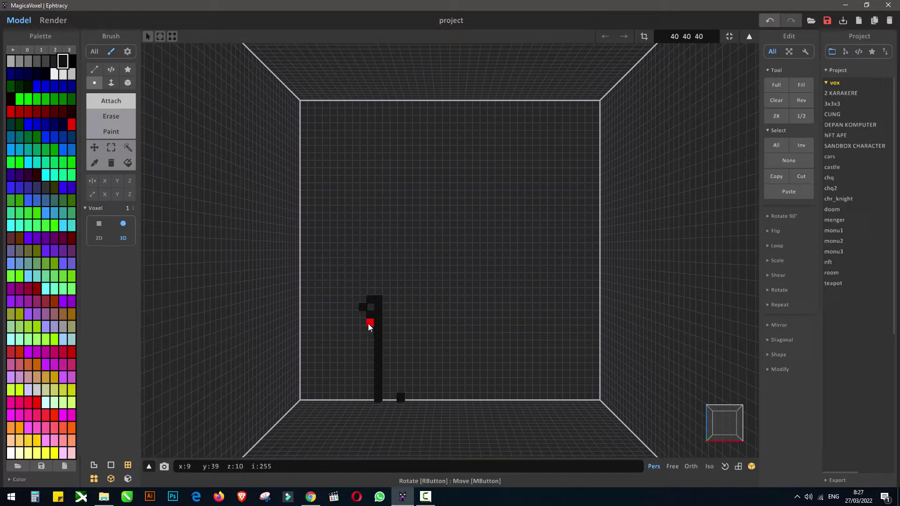
click(400, 391)
click(417, 383)
click(425, 382)
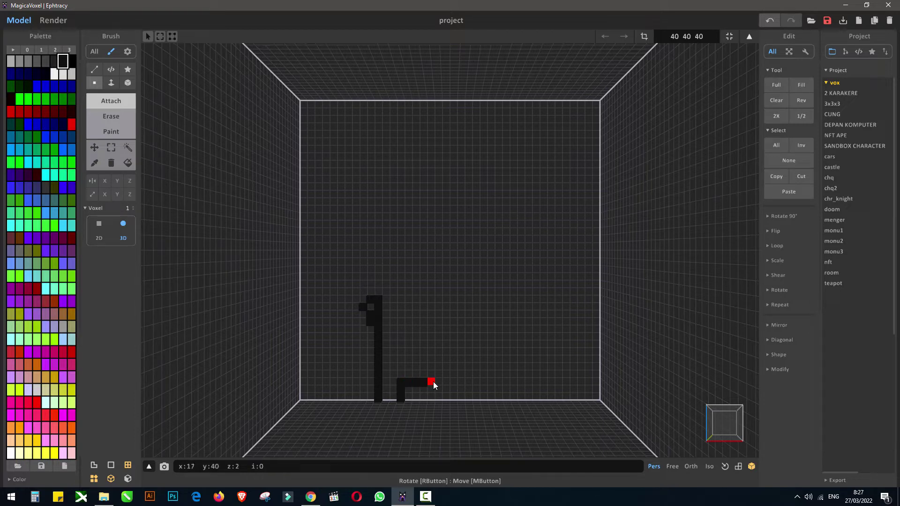
click(431, 382)
click(439, 382)
Draw the mouth line with a diagonal pipe stem outline, and outline the front of the face up to ear height in black.
click(432, 379)
click(424, 370)
drag(400, 360, 431, 361)
click(445, 383)
drag(446, 375, 448, 301)
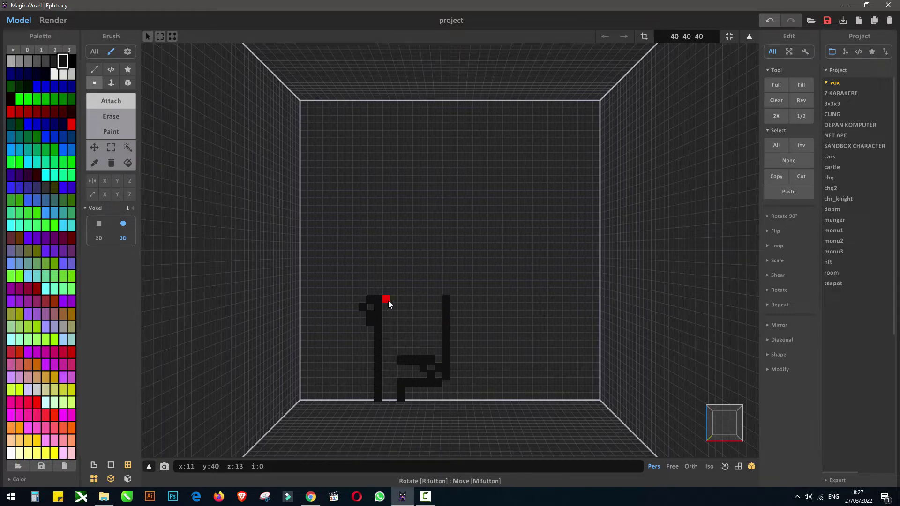
Draw a black brow line joining the back and front of the head, with two eye blocks below it.
drag(388, 300, 437, 301)
key(ctrl+z)
click(401, 322)
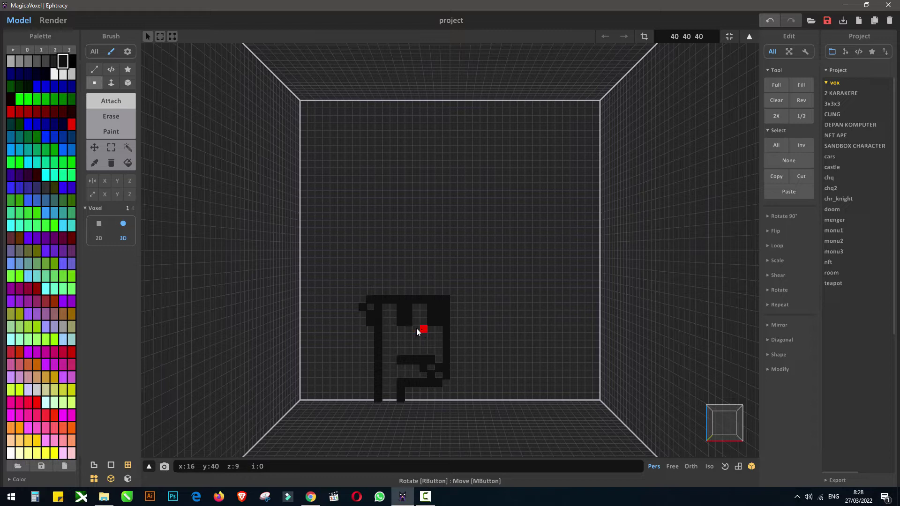
Select the back head edge with the ear, move it one voxel outward, and deselect it.
click(111, 148)
drag(344, 272, 387, 419)
click(94, 148)
drag(372, 345, 347, 335)
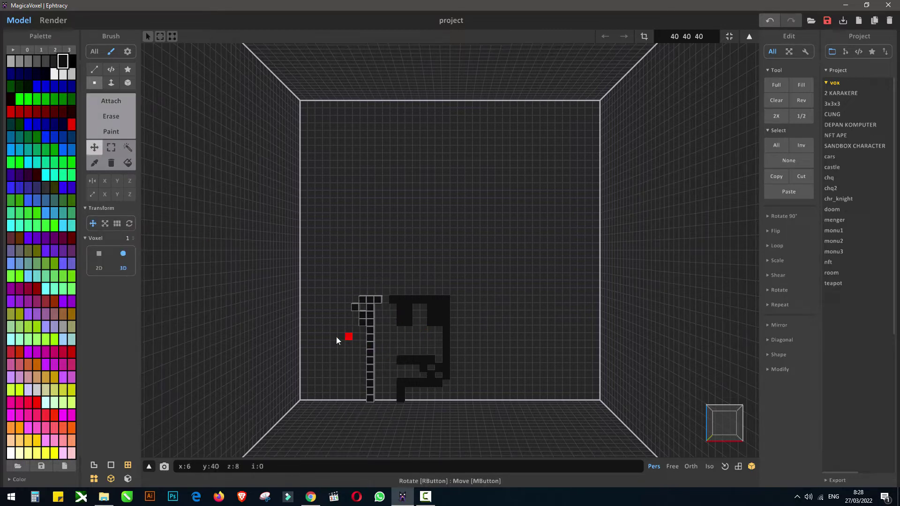
click(112, 149)
click(359, 308)
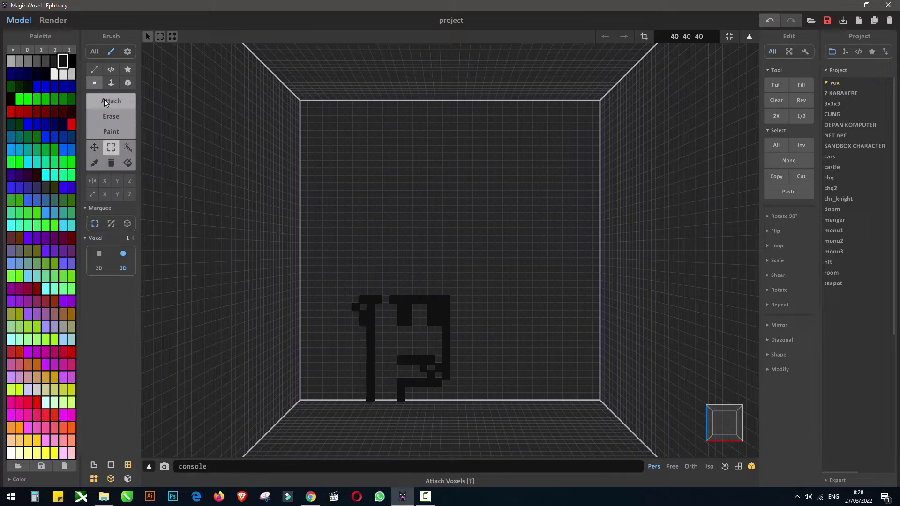
Close the brow gap, shift the rear eye and front neck edge one voxel backward, and extend the mouth and jaw to match.
click(106, 101)
shift+drag(400, 317, 407, 322)
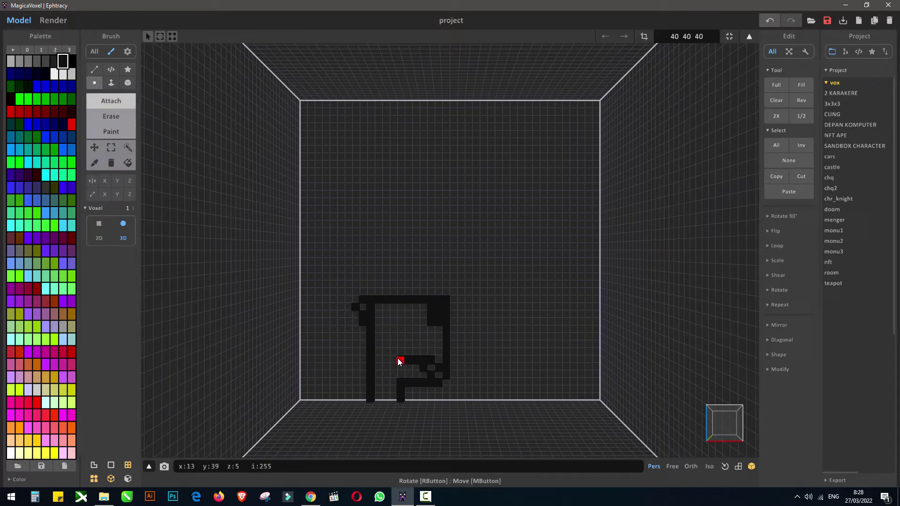
click(393, 359)
mouse_move(401, 382)
shift+mouse_down()
mouse_move(401, 397)
mouse_move(400, 382)
shift+mouse_up()
drag(400, 321, 399, 307)
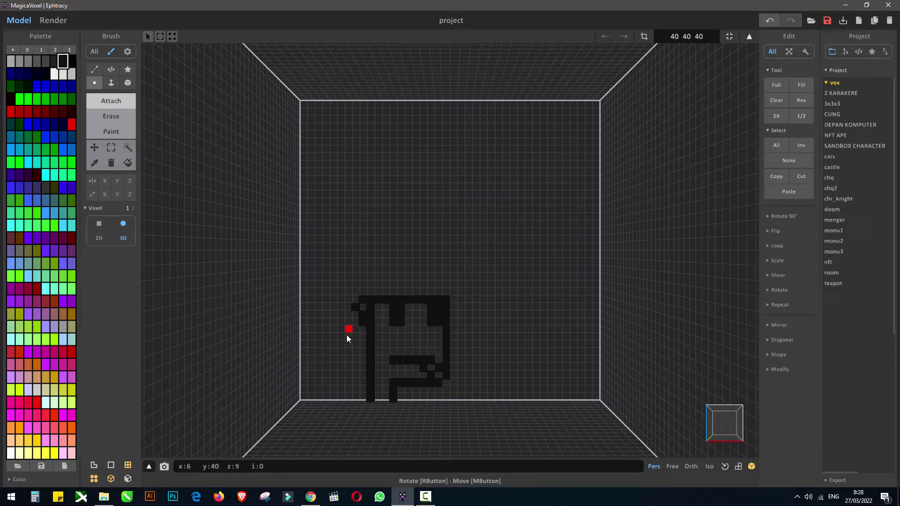
Add a vertical three-voxel black nose and draw the hat's rear outline and brim line above the head.
drag(416, 347, 414, 330)
click(380, 269)
mouse_move(410, 262)
mouse_down()
mouse_move(423, 284)
mouse_move(379, 285)
mouse_up()
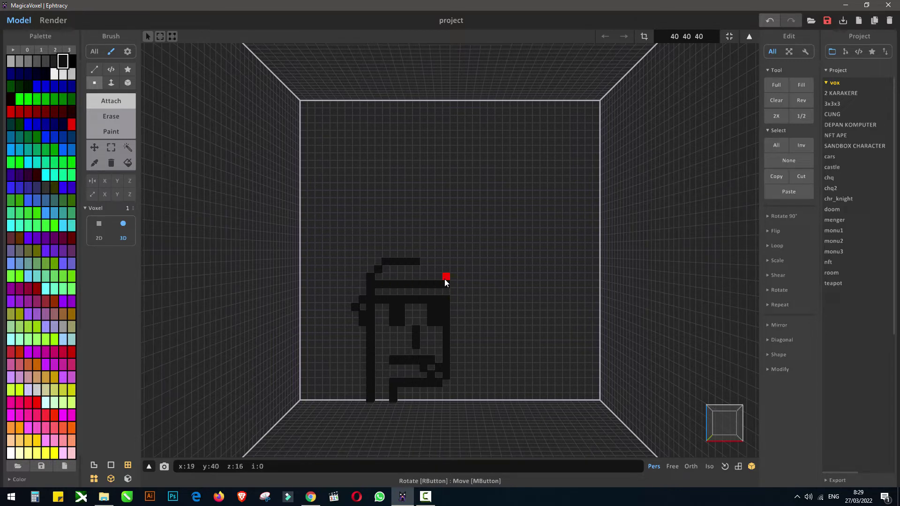
Finish the black hat outline with a protruding front brim, a band line and a stepped, rounded crown.
click(453, 283)
click(461, 283)
click(460, 278)
click(460, 280)
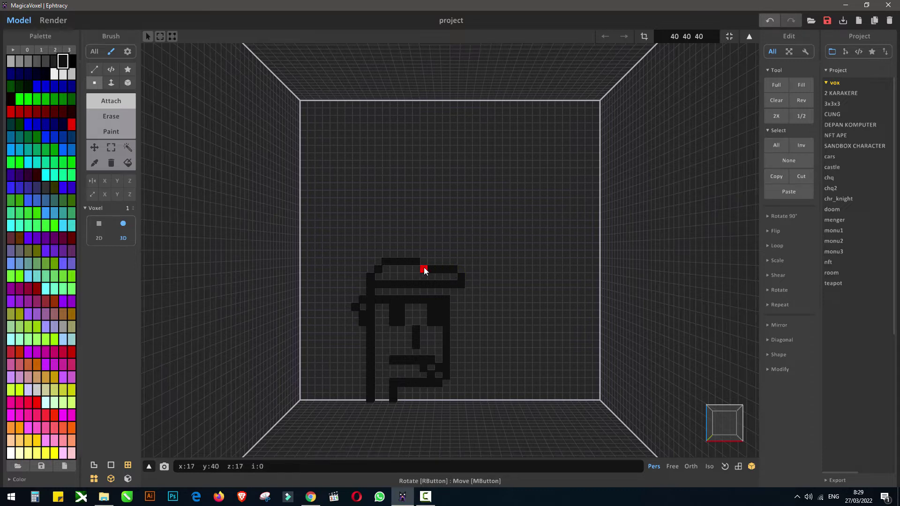
key(ctrl+z)
drag(393, 255, 445, 254)
click(451, 260)
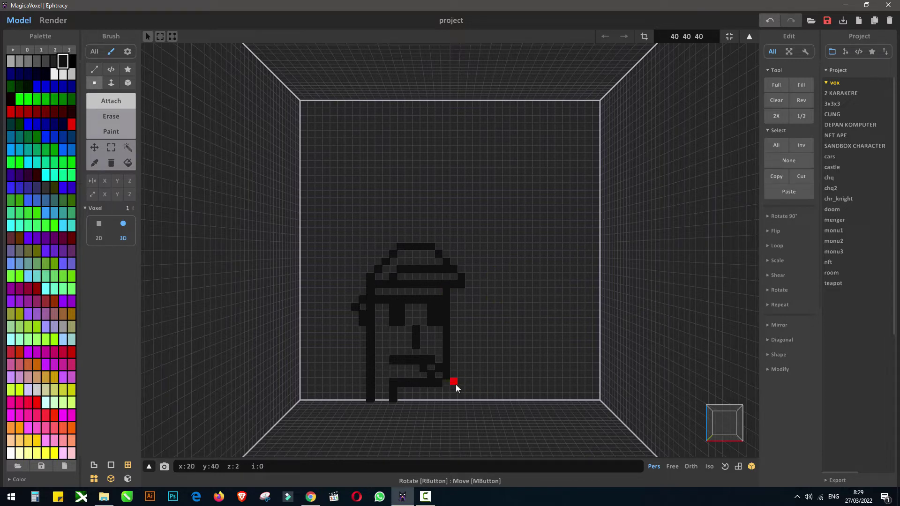
Draw the black rim and sides of the pipe bowl in front of the face.
drag(455, 384, 462, 368)
click(489, 367)
click(491, 383)
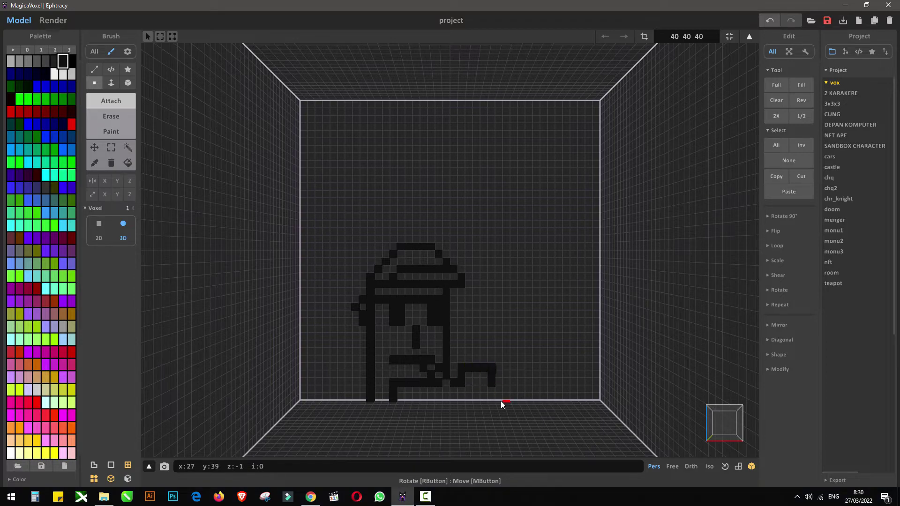
Close the bottom of the pipe bowl in black and connect it to the jaw, correcting the stray voxels under the stem.
right_drag(514, 384, 521, 373)
click(718, 429)
middle_drag(494, 392, 531, 389)
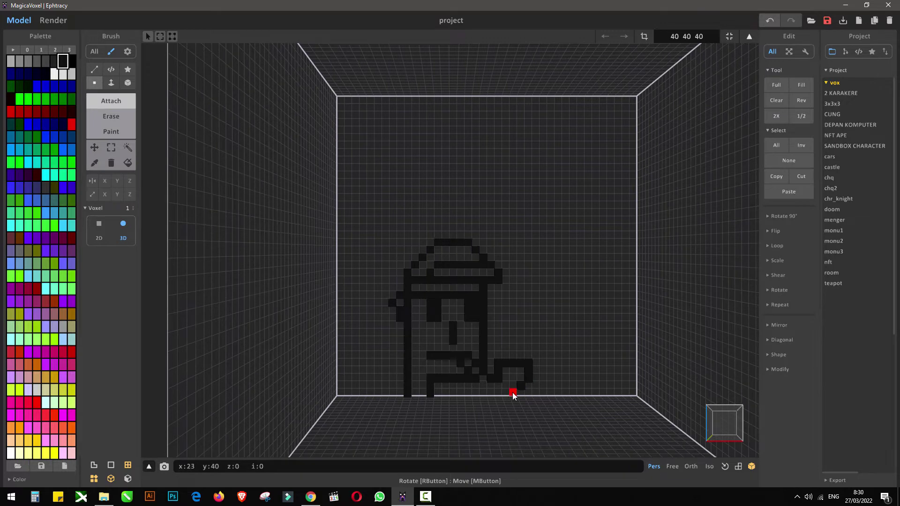
click(513, 392)
drag(507, 395, 490, 394)
click(483, 386)
right_drag(498, 407, 496, 404)
right_drag(553, 414, 553, 416)
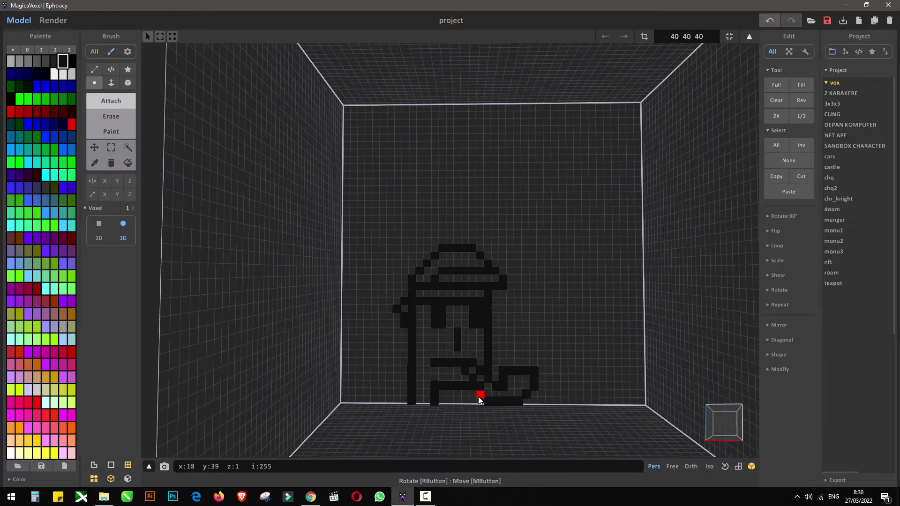
key(ctrl+z)
key(ctrl+z)
click(488, 395)
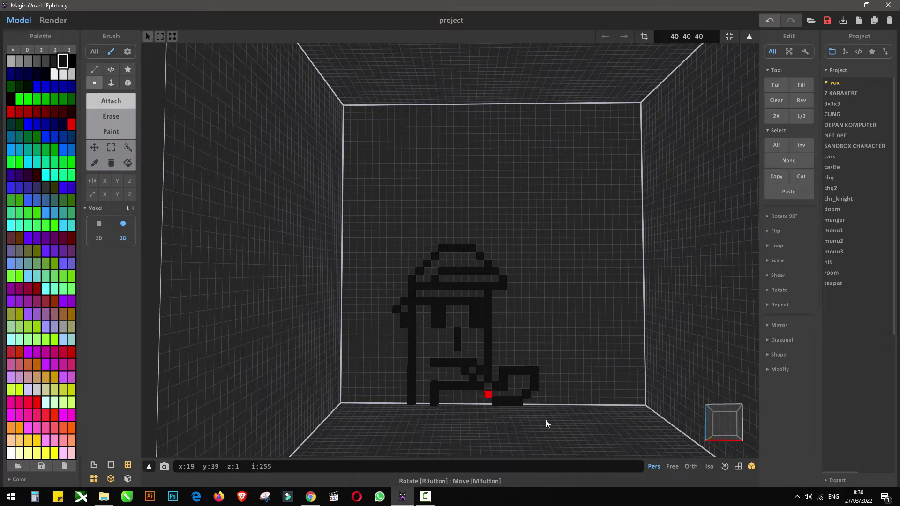
Fill the pipe stem and bowl with brown and add dark red shading voxels inside the bowl.
click(63, 314)
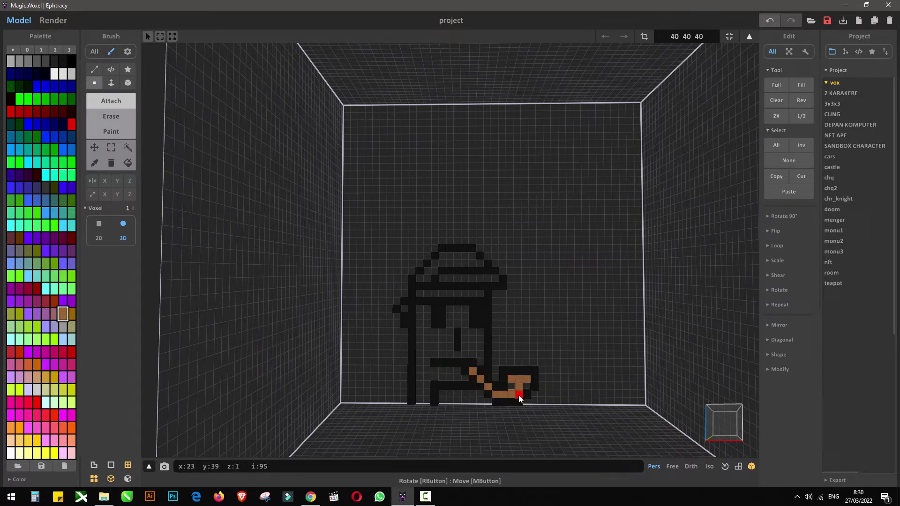
click(46, 302)
click(510, 386)
click(526, 388)
click(520, 394)
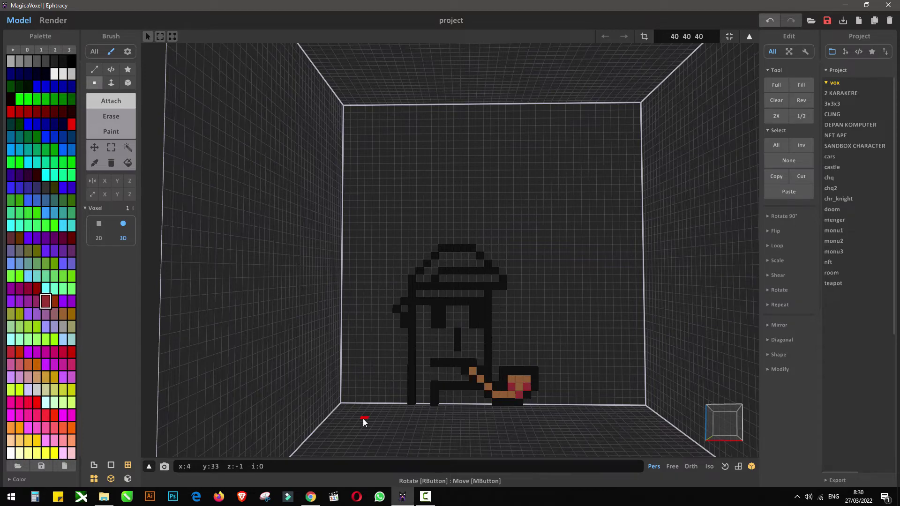
Erase the bowl's dark red voxels and darken the pipe's brown palette color to RGB 102, 67, 33.
scroll(364, 422, up, 5)
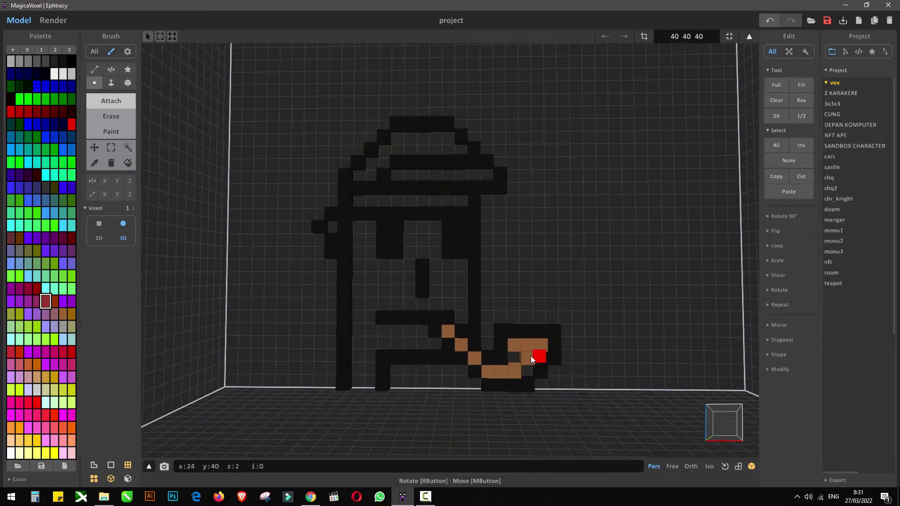
alt+click(530, 364)
click(11, 479)
drag(46, 465, 38, 466)
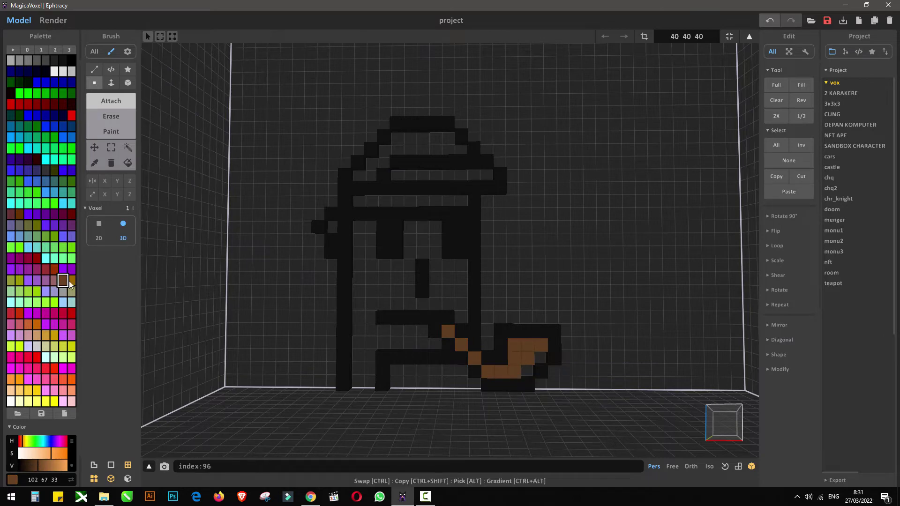
Set a neighboring palette color to RGB 153, 82, 34 and place shading voxels of it in the pipe bowl.
click(54, 280)
drag(27, 442, 56, 454)
click(529, 373)
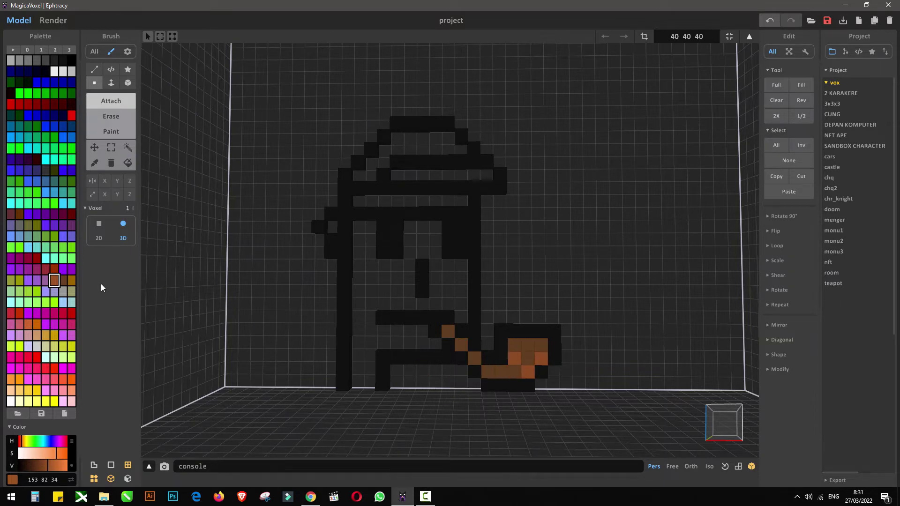
Shade the bowl with two dark brown (102, 67, 33) voxels and refill the stem and bowl with golden brown (153, 102, 0).
click(63, 280)
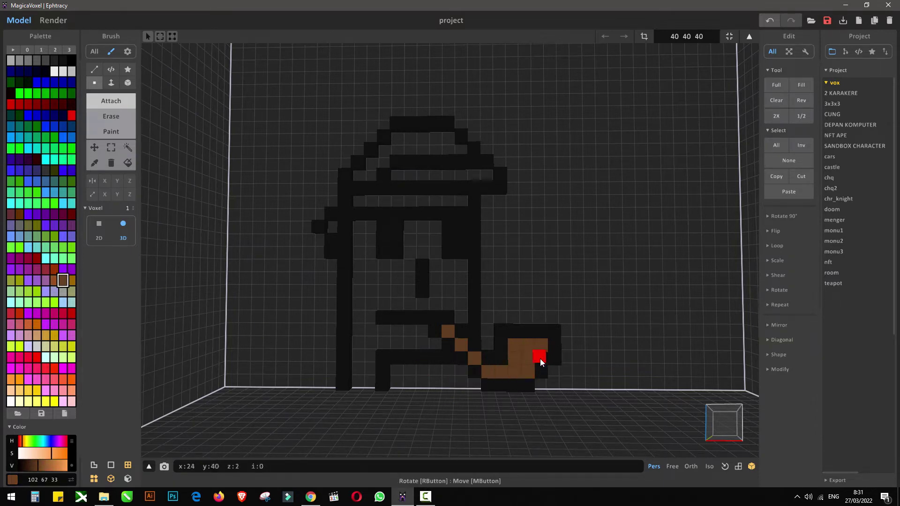
mouse_move(515, 346)
shift+mouse_down()
mouse_move(527, 369)
mouse_move(476, 361)
shift+mouse_up()
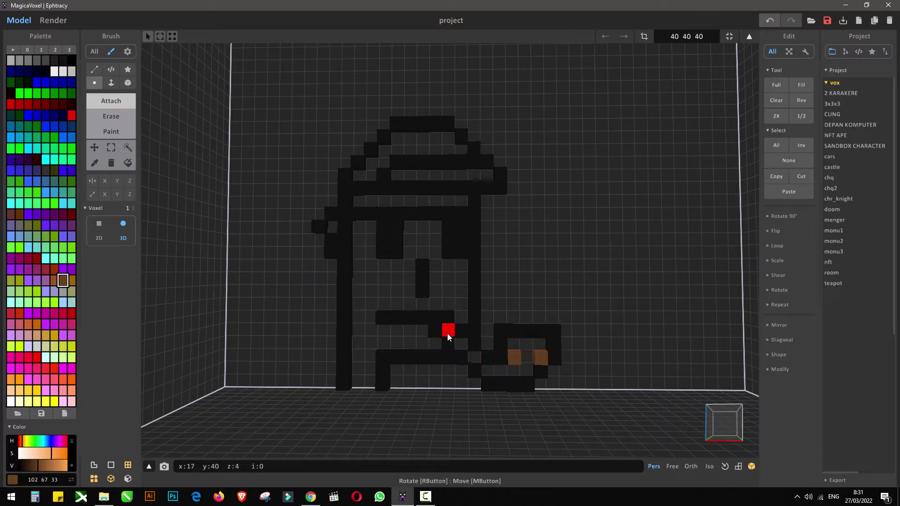
click(71, 280)
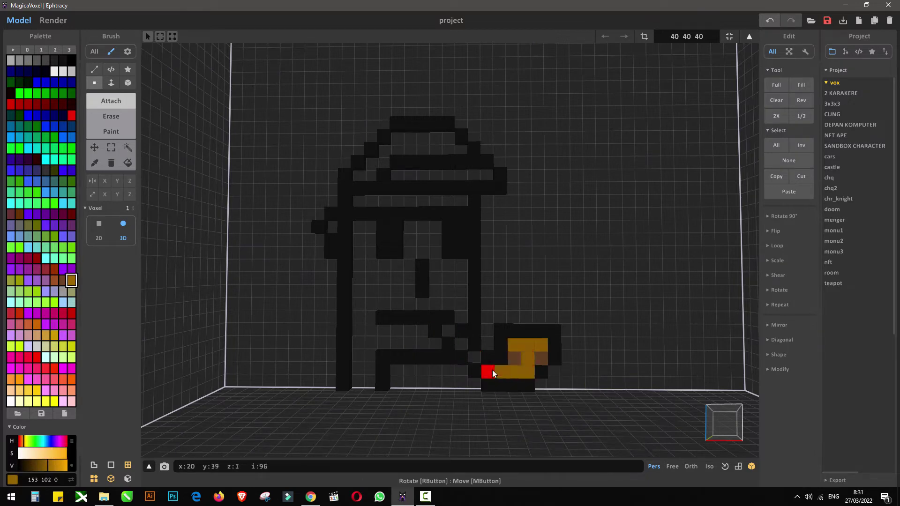
click(448, 333)
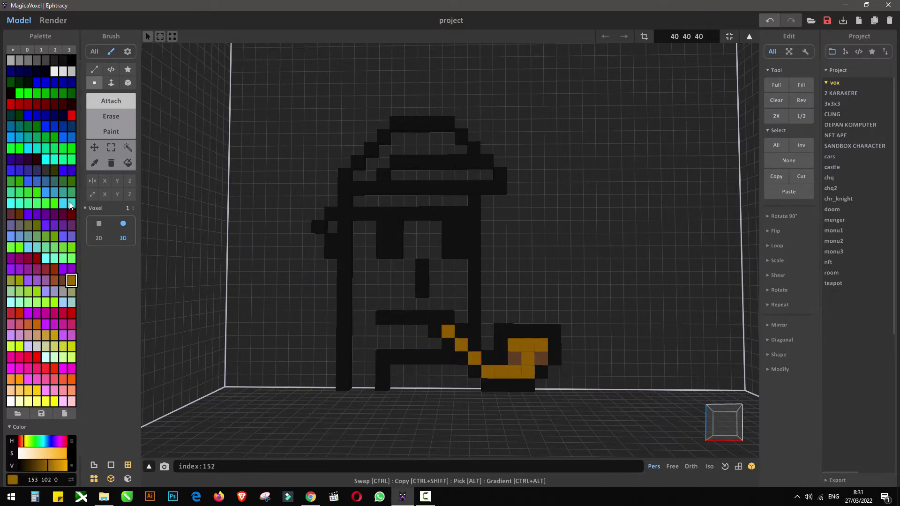
Fill the face, neck, forehead strip and ear with light cyan (204, 255, 255).
click(45, 357)
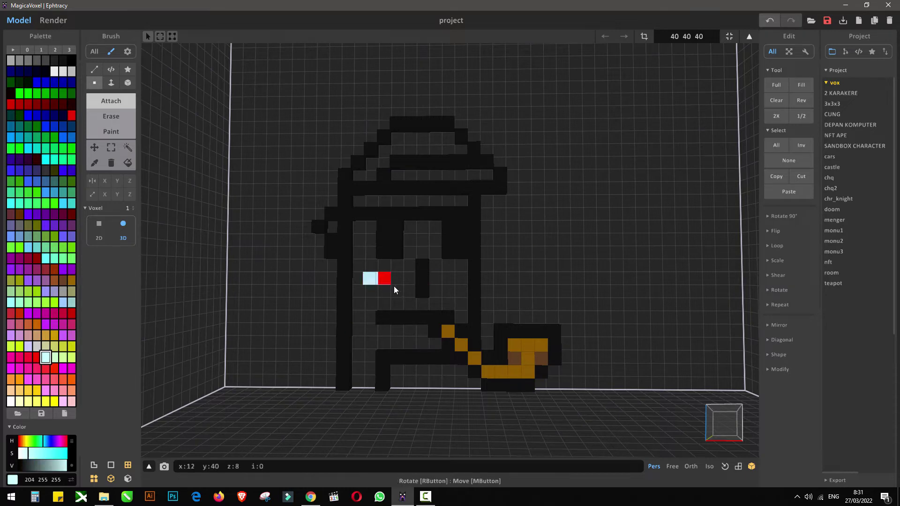
mouse_move(366, 246)
mouse_down()
mouse_move(357, 342)
mouse_move(368, 327)
mouse_up()
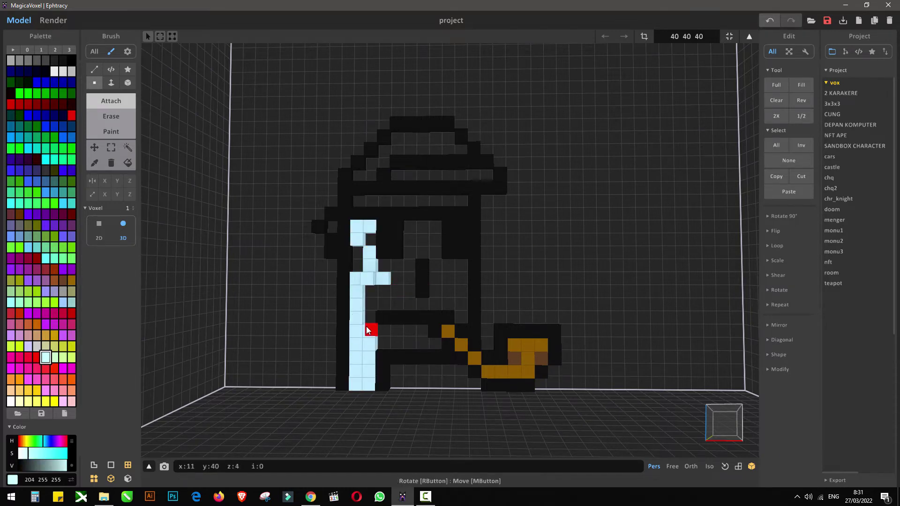
drag(412, 229, 435, 228)
right_drag(446, 260, 485, 293)
mouse_move(361, 204)
mouse_down()
mouse_move(369, 213)
mouse_move(375, 205)
mouse_up()
mouse_move(333, 232)
mouse_down()
mouse_move(335, 267)
mouse_move(412, 261)
mouse_move(402, 250)
mouse_move(412, 284)
mouse_move(335, 309)
mouse_move(390, 308)
mouse_up()
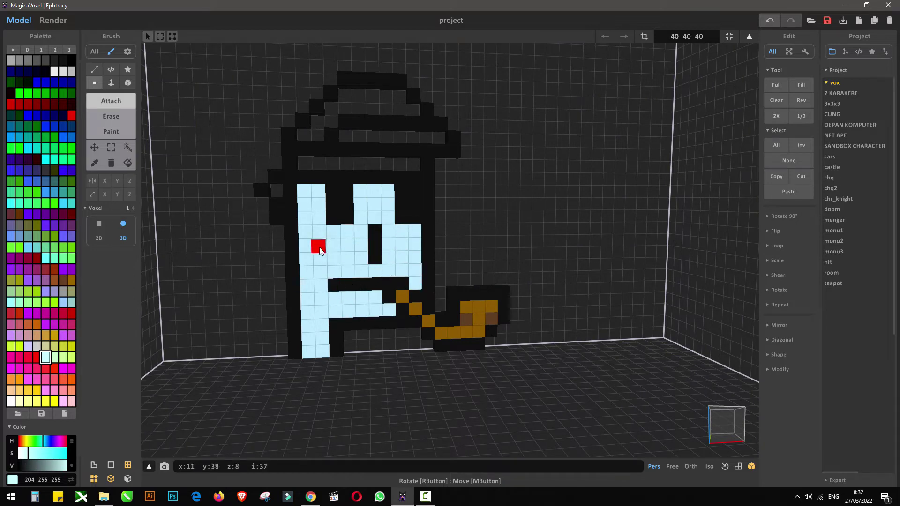
Recolor the nose light grey and fill the inside of the hat with dark grey (85, 85, 85).
click(11, 60)
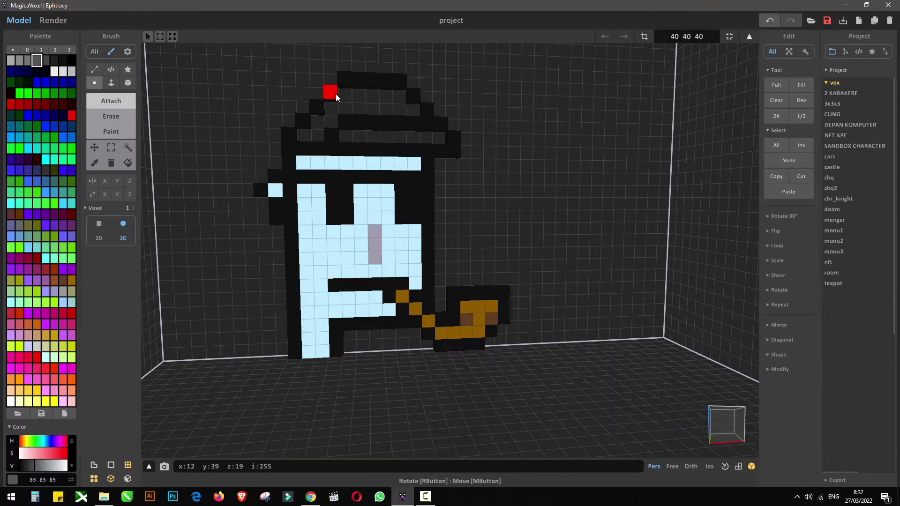
mouse_move(344, 94)
mouse_down()
mouse_move(393, 96)
mouse_move(399, 109)
mouse_move(334, 109)
mouse_move(318, 133)
mouse_move(441, 140)
mouse_up()
Build light grey (170, 170, 170) smoke above the pipe bowl from two separate puffs and a larger cloud with a tip.
mouse_move(416, 299)
right_down()
mouse_move(407, 262)
mouse_move(373, 295)
right_up()
scroll(440, 339, down, 3)
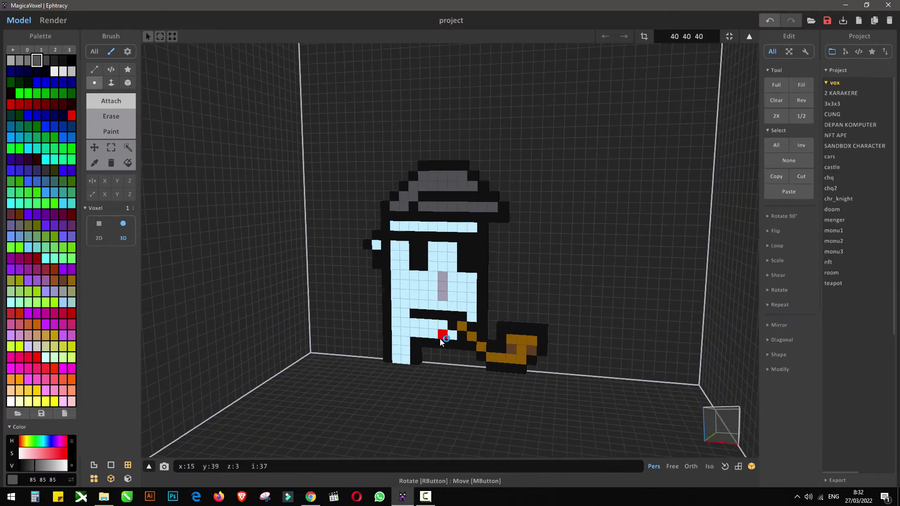
right_drag(439, 338, 457, 328)
click(11, 60)
click(480, 319)
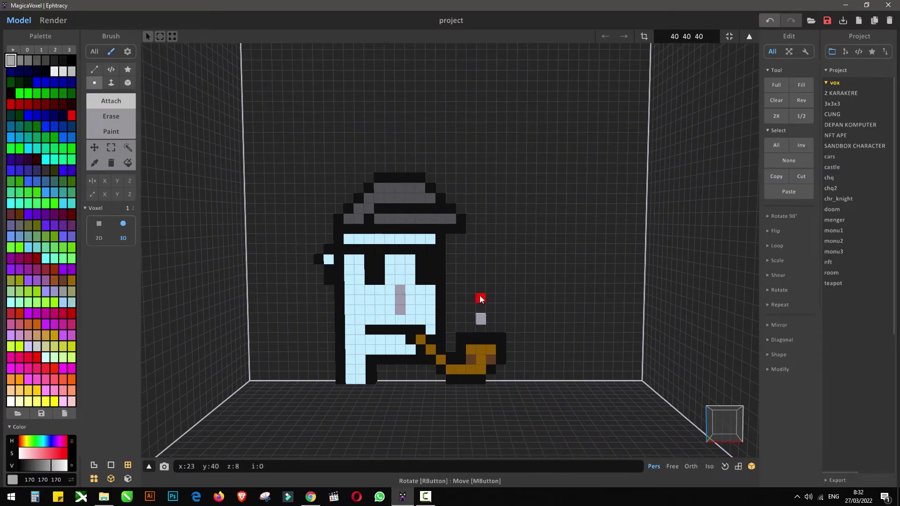
click(480, 298)
mouse_move(471, 279)
mouse_down()
mouse_move(490, 279)
mouse_move(491, 270)
mouse_up()
click(481, 260)
click(111, 147)
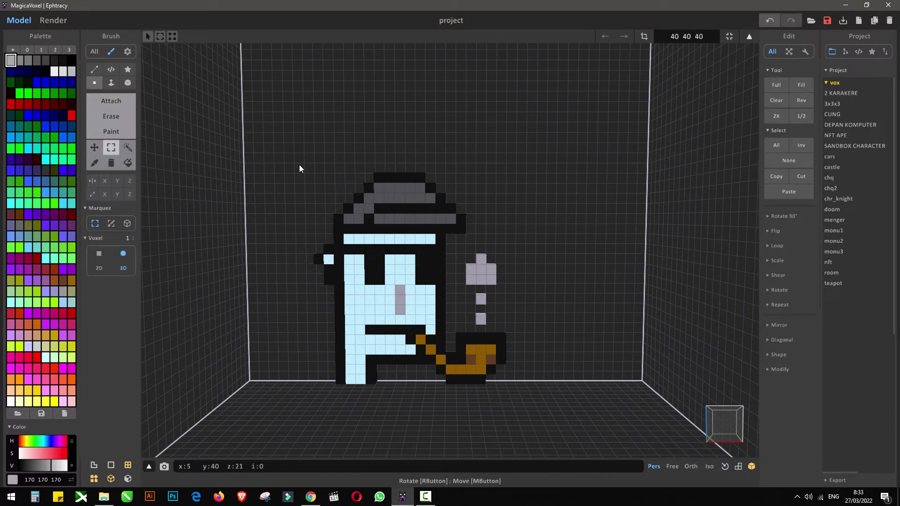
drag(296, 145, 532, 427)
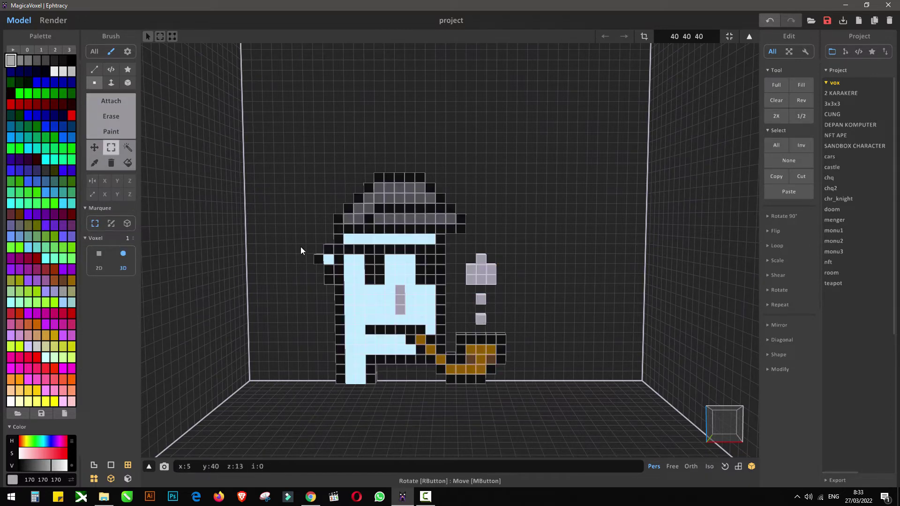
click(95, 147)
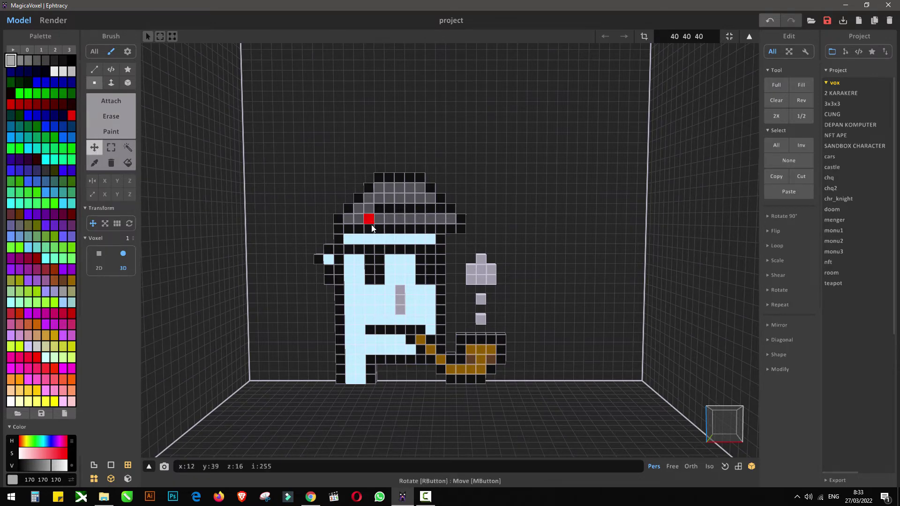
scroll(371, 224, down, 1)
key(Tab)
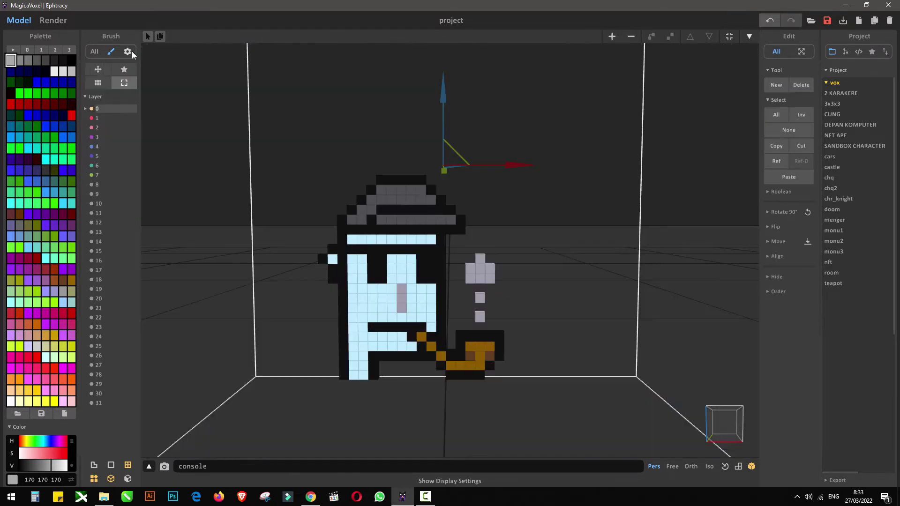
right_drag(508, 260, 423, 266)
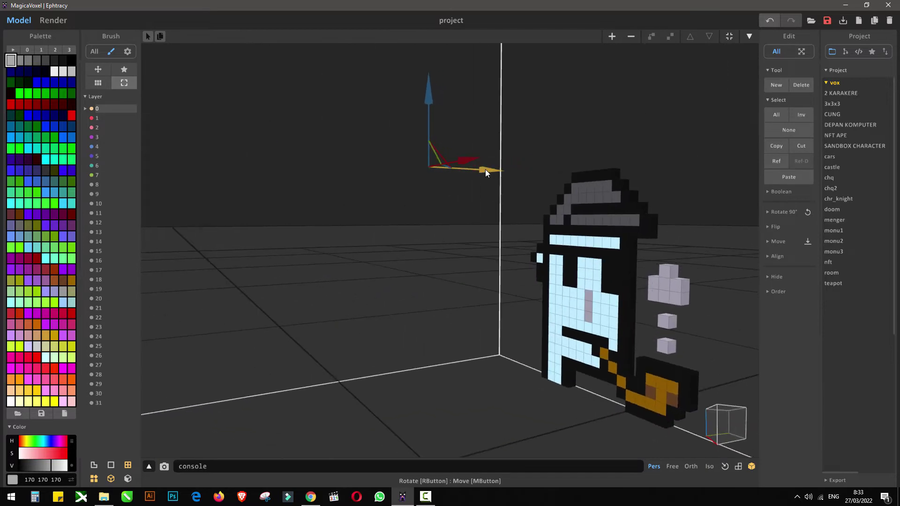
drag(485, 170, 471, 170)
key(Tab)
right_drag(587, 289, 651, 290)
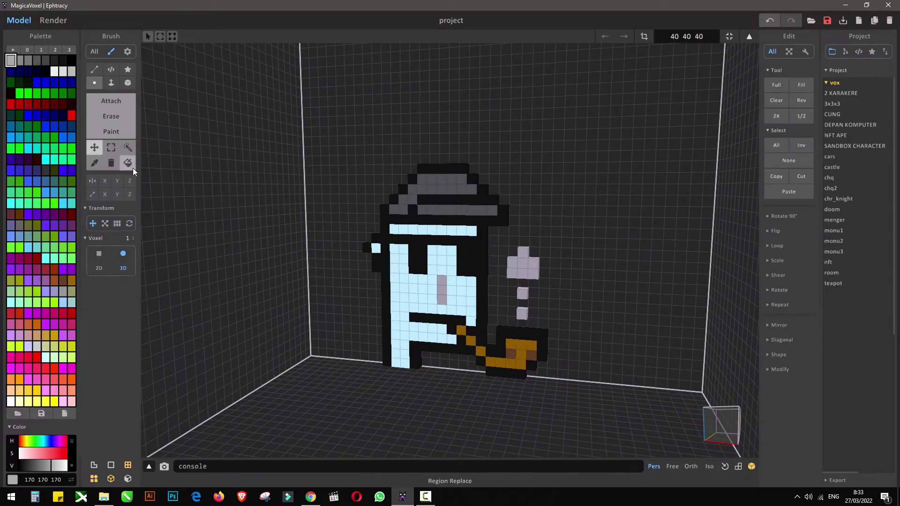
click(111, 148)
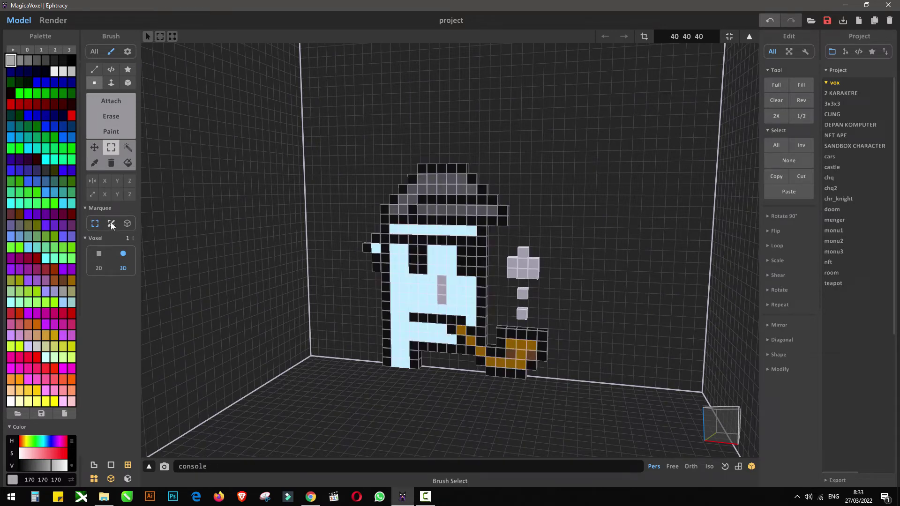
click(341, 331)
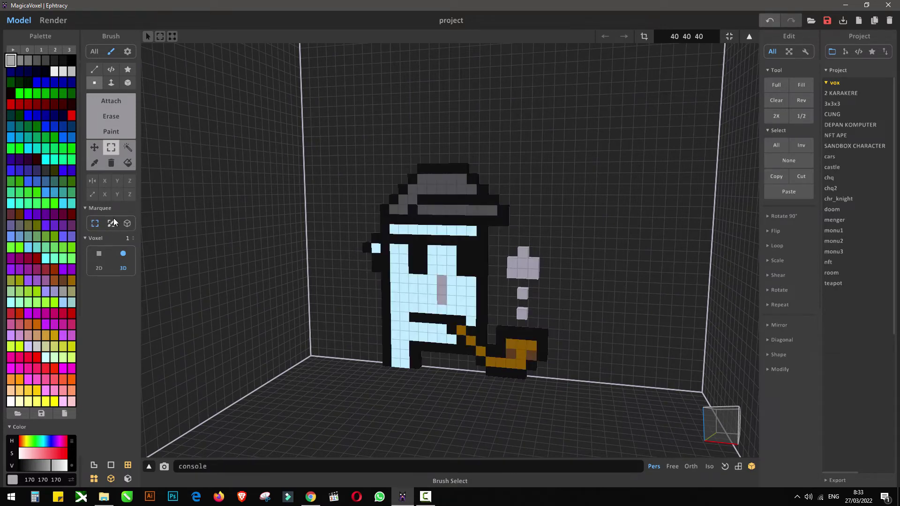
Move the figure three voxels along X and scale its depth up to three voxels.
click(95, 148)
drag(419, 276, 451, 285)
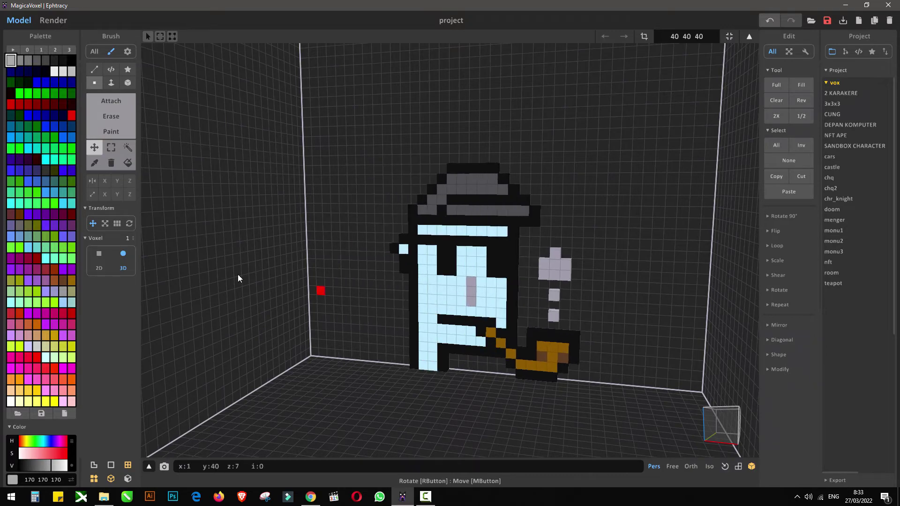
click(105, 224)
right_drag(458, 287, 502, 288)
drag(501, 288, 485, 291)
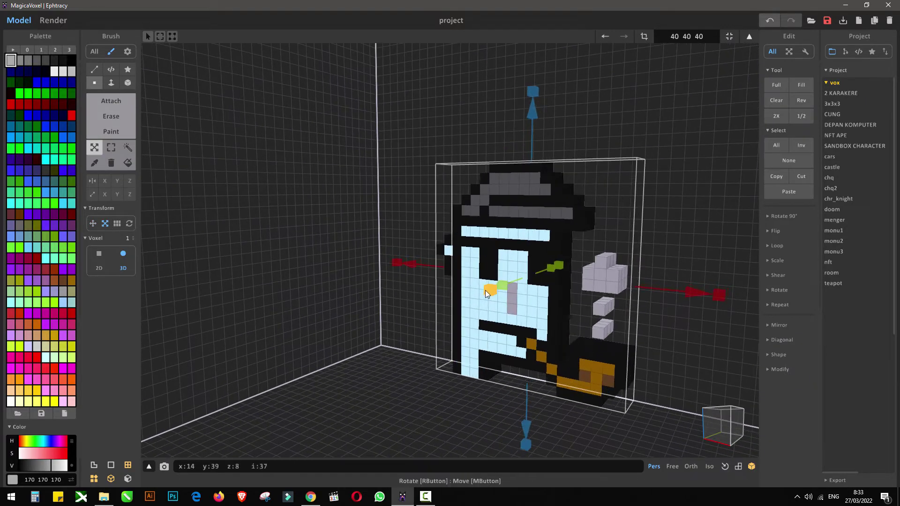
right_drag(421, 300, 488, 303)
click(116, 101)
mouse_move(422, 277)
right_down()
mouse_move(360, 281)
mouse_move(396, 293)
right_up()
scroll(447, 203, up, 3)
key(ctrl+z)
alt+click(447, 197)
drag(417, 195, 502, 193)
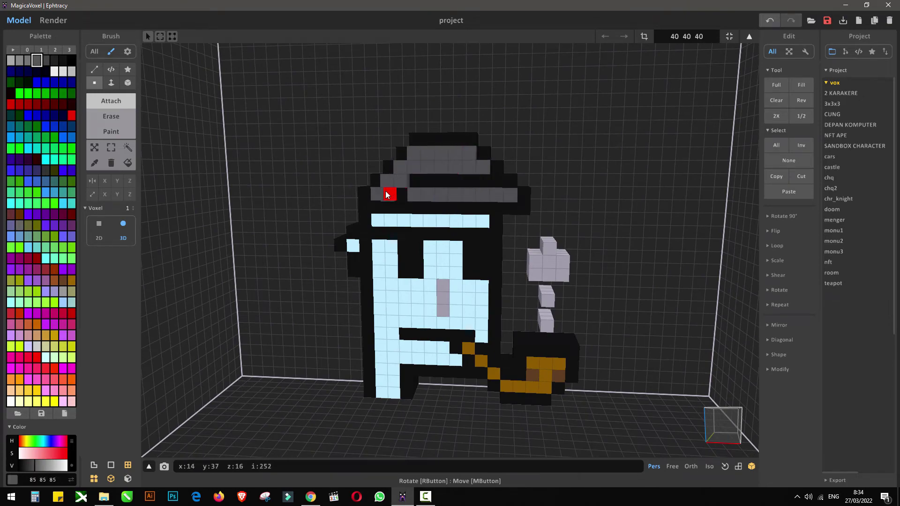
right_drag(386, 195, 618, 244)
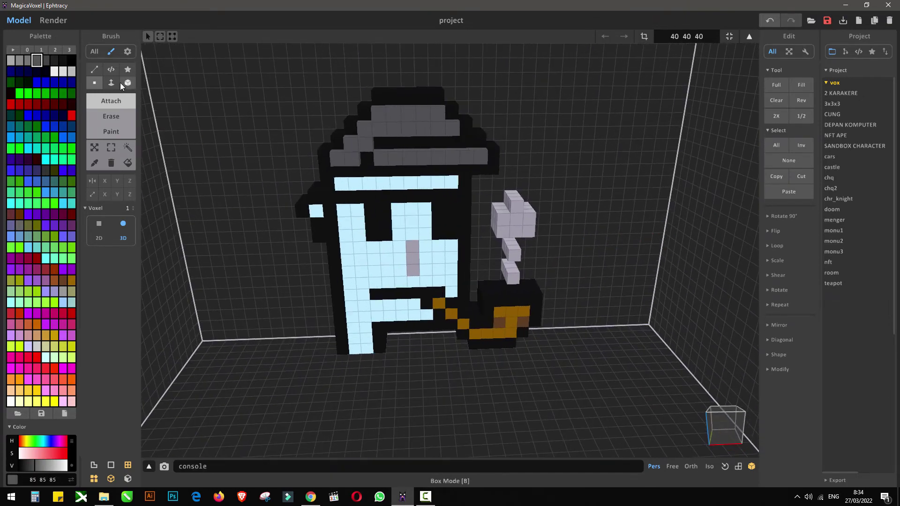
click(113, 83)
alt+click(417, 93)
click(417, 94)
key(ctrl+z)
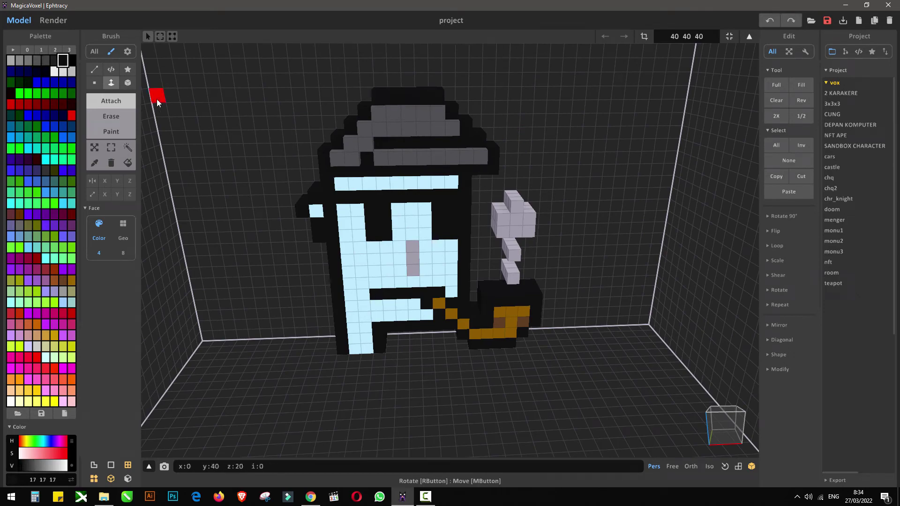
click(128, 83)
click(437, 102)
key(ctrl+z)
Raise the nose by one voxel layer in light grey (170, 170, 170) and the mouth in near-black (17, 17, 17).
mouse_move(413, 210)
right_down()
mouse_move(476, 190)
mouse_move(423, 203)
right_up()
alt+click(387, 277)
click(95, 84)
drag(387, 276, 390, 302)
right_drag(392, 305, 356, 287)
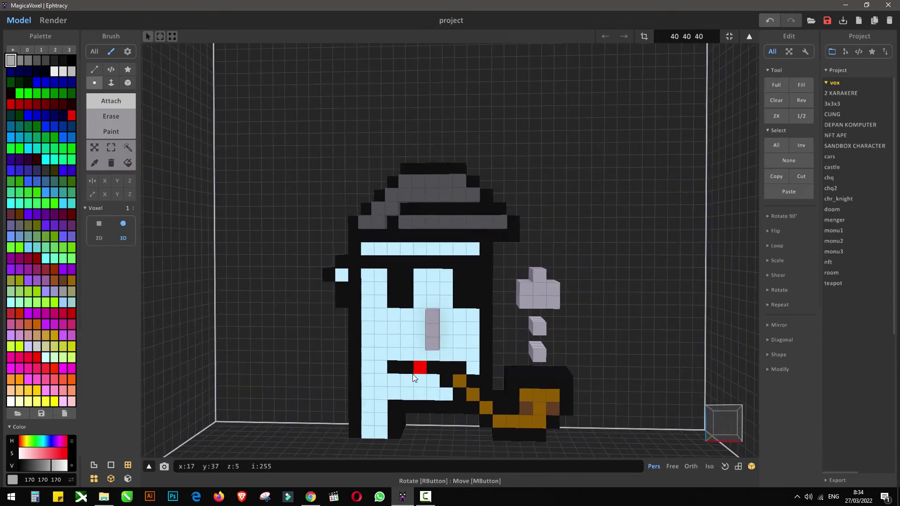
alt+click(413, 371)
mouse_move(393, 368)
mouse_down()
mouse_move(459, 370)
mouse_move(445, 382)
mouse_up()
right_drag(517, 411, 347, 195)
Raise the hat's grey areas in dark grey (85, 85, 85), brim strips furthest, and preview the head in the renderer.
alt+click(266, 169)
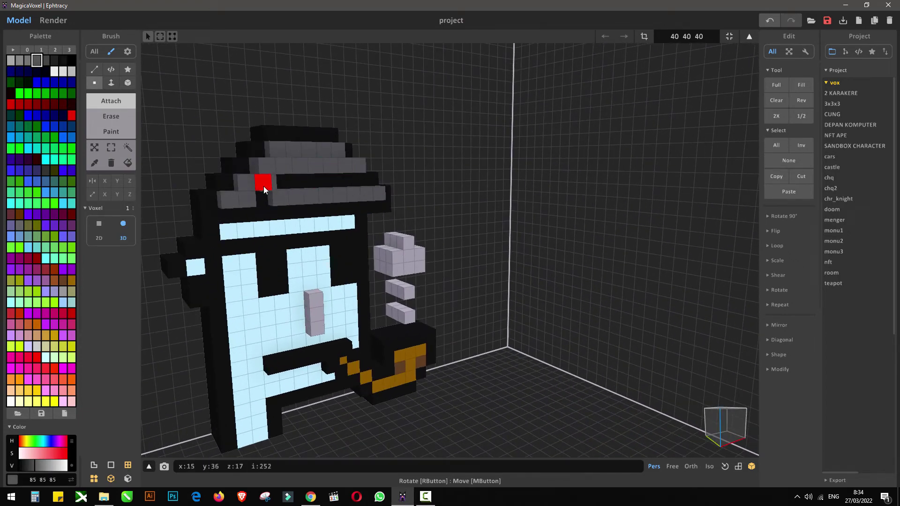
click(237, 199)
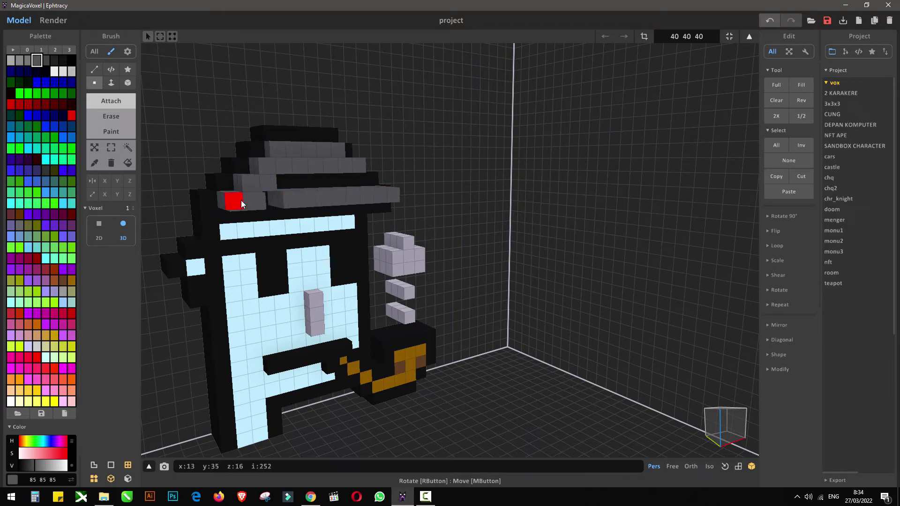
right_drag(241, 201, 438, 300)
scroll(539, 294, up, 3)
scroll(288, 223, down, 3)
click(53, 20)
right_drag(380, 261, 385, 297)
scroll(403, 290, down, 3)
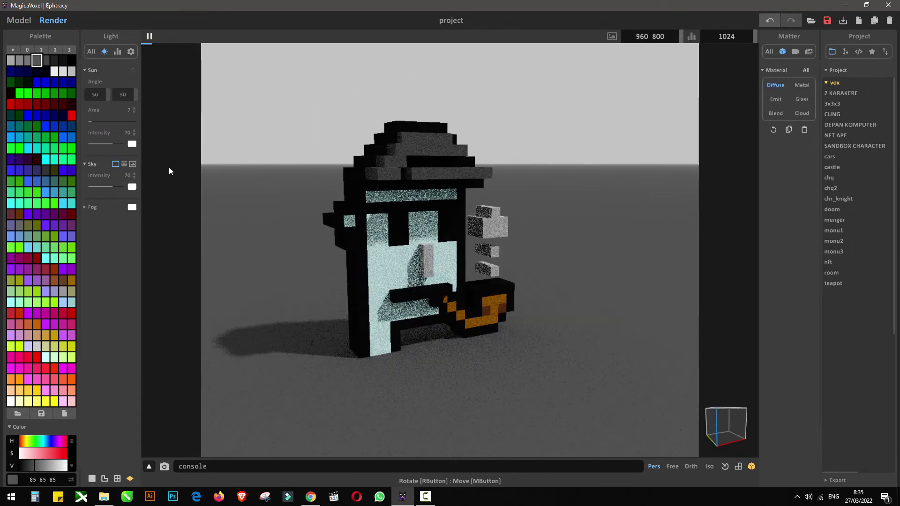
Return to modelling and raise both eyes and the brow line by one voxel layer in near-black (17, 17, 17).
click(19, 21)
alt+click(373, 207)
drag(373, 207, 385, 239)
drag(450, 204, 451, 231)
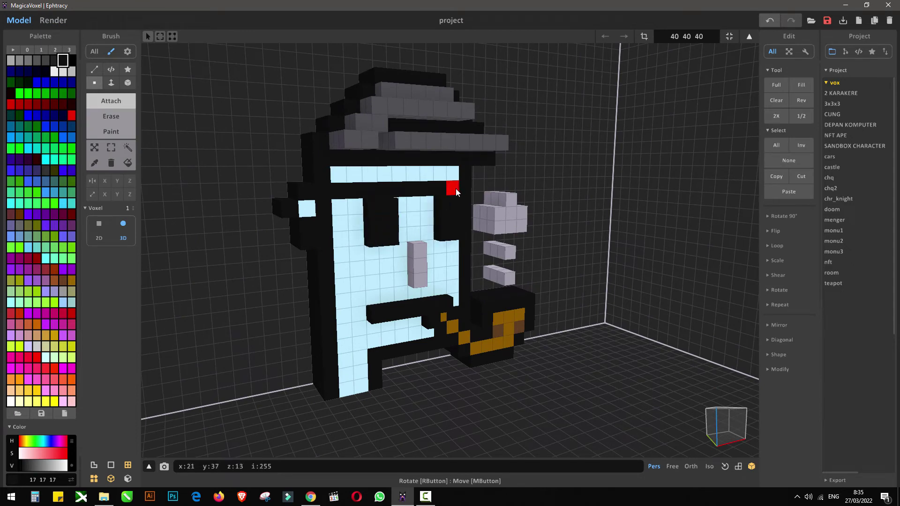
drag(455, 189, 344, 187)
mouse_move(440, 245)
right_down()
mouse_move(487, 252)
mouse_move(483, 260)
mouse_move(195, 173)
right_up()
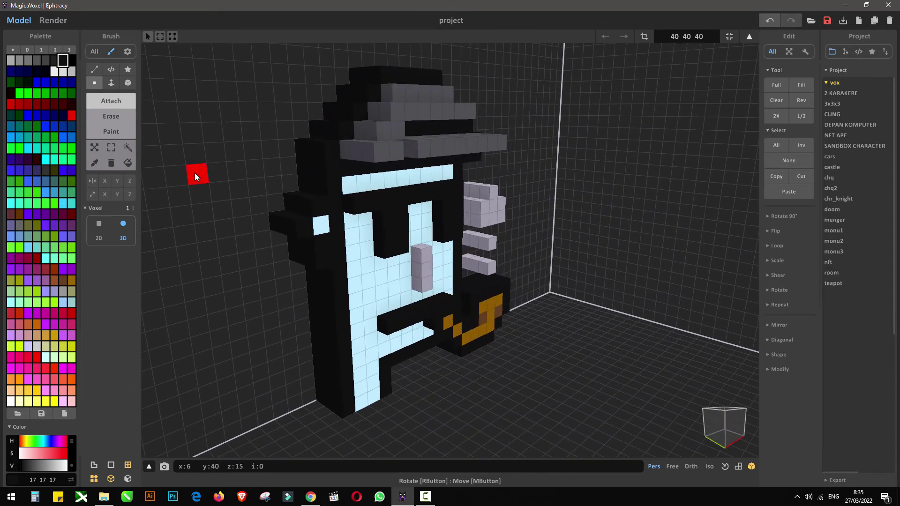
Raise the pipe's stem and bowl in golden brown (153, 102, 0) and its shading voxels in dark brown (102, 67, 33).
click(127, 163)
click(95, 81)
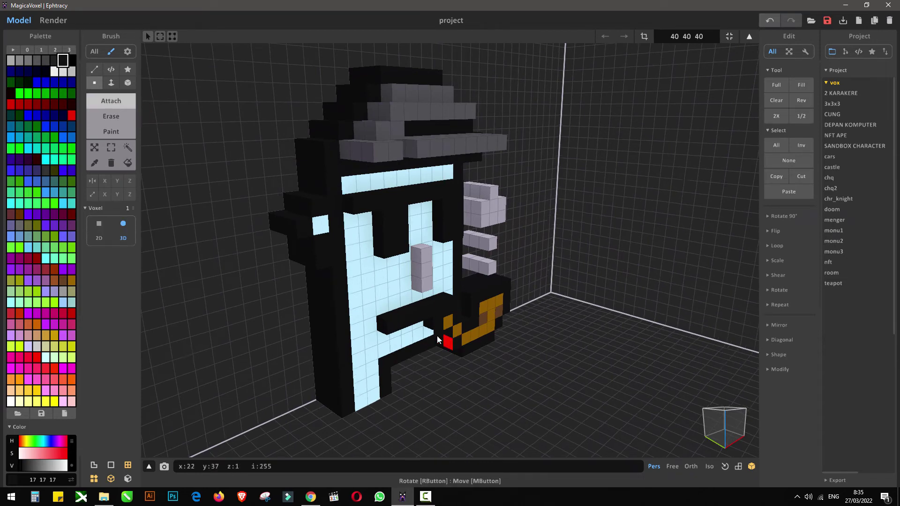
mouse_move(437, 336)
right_down()
mouse_move(371, 320)
mouse_move(445, 367)
right_up()
drag(449, 321, 491, 370)
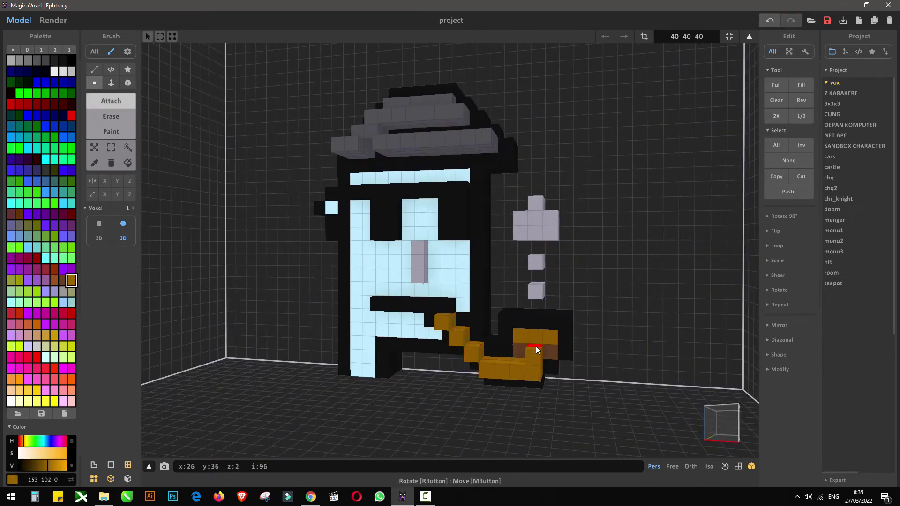
alt+click(549, 356)
click(522, 358)
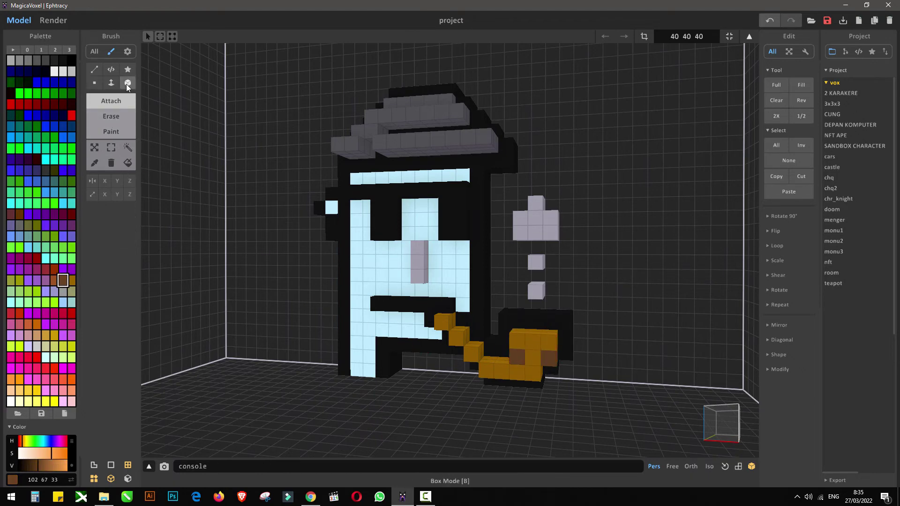
Scale the whole figure slightly thinner in depth and return to attaching voxels.
click(95, 148)
right_drag(403, 237, 378, 240)
drag(378, 240, 390, 238)
click(115, 100)
right_drag(303, 264, 398, 339)
Render the head with stochastic sampling enabled and the ground color set to green.
click(53, 20)
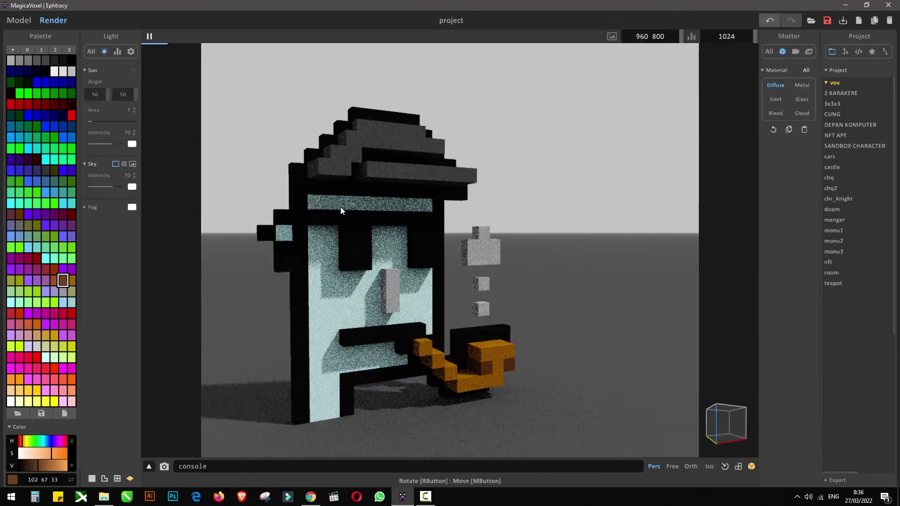
scroll(119, 254, down, 3)
right_drag(481, 387, 485, 403)
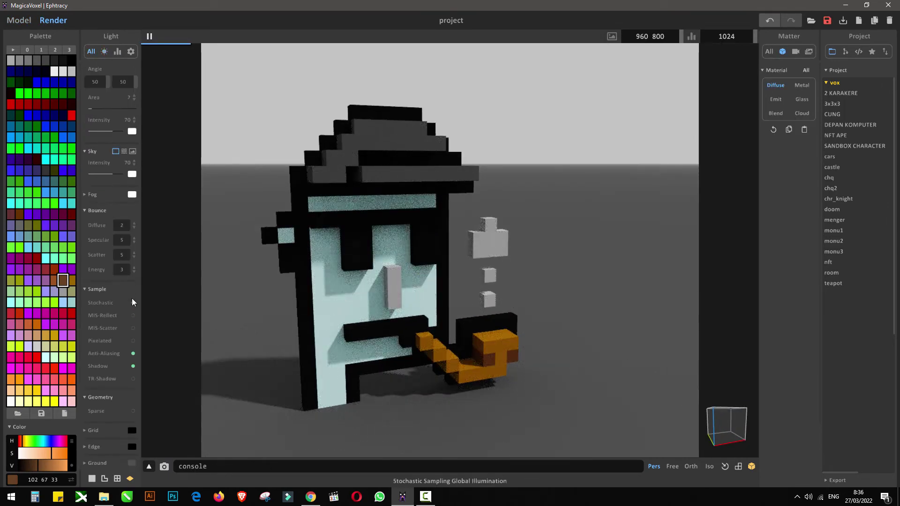
scroll(131, 305, down, 4)
click(132, 336)
click(189, 368)
right_drag(402, 373, 402, 389)
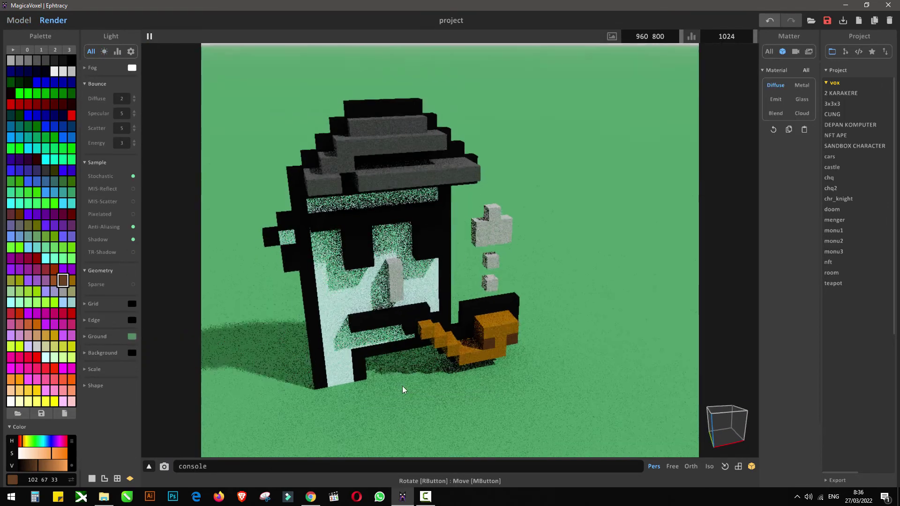
Try the free camera, settle on orthographic projection for the render, and view the head at an angle.
click(690, 467)
click(669, 468)
click(687, 467)
click(676, 468)
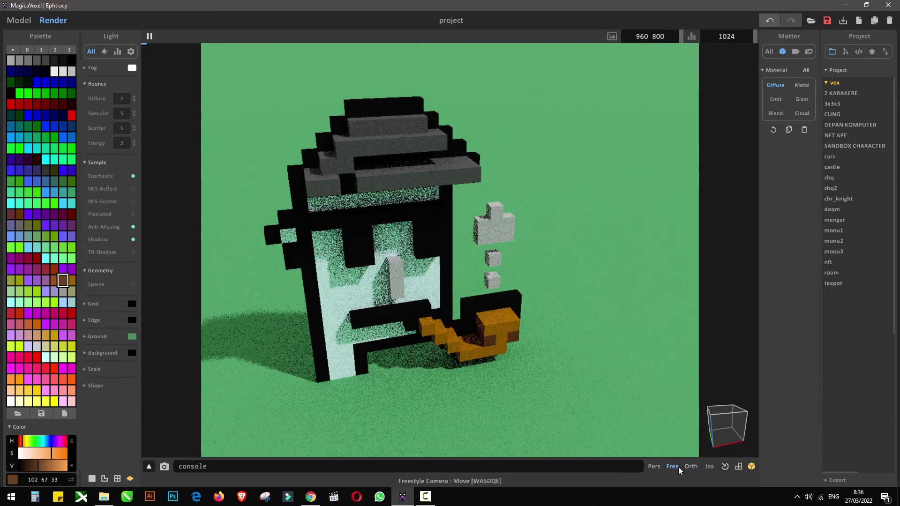
right_drag(522, 301, 541, 376)
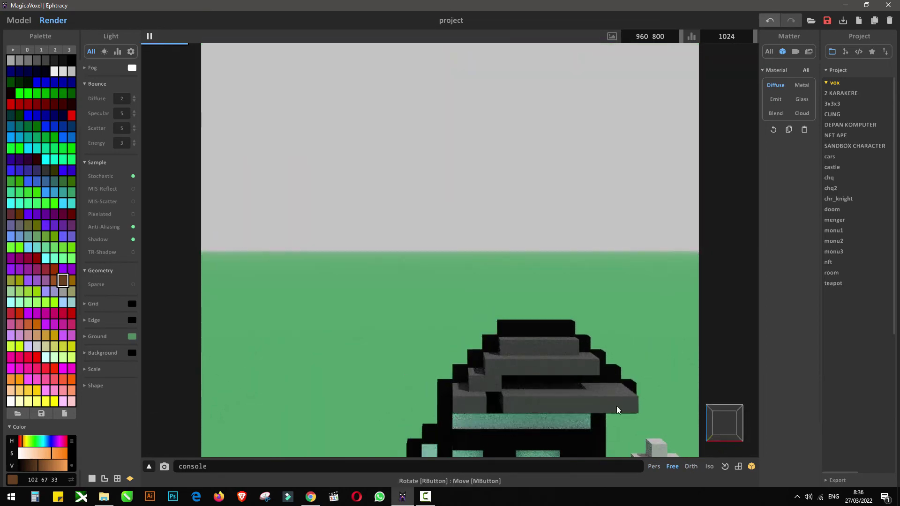
middle_drag(619, 410, 609, 383)
click(691, 466)
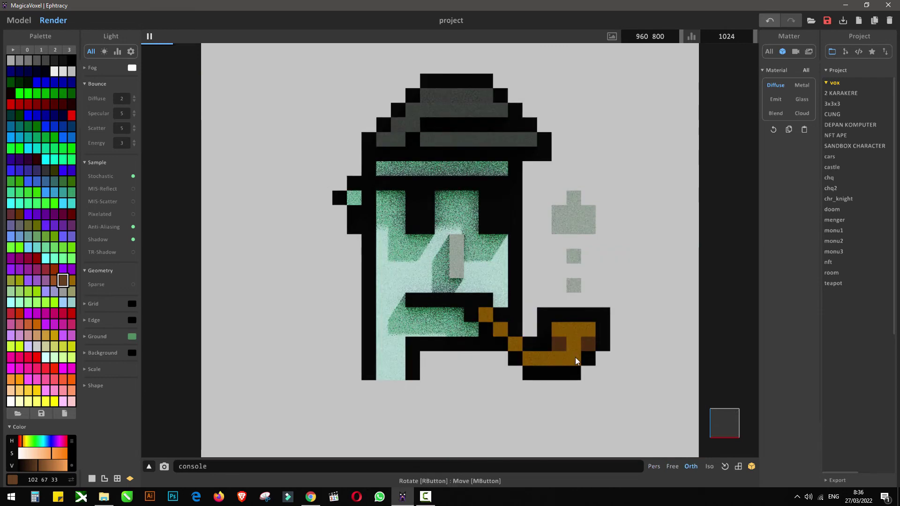
right_drag(579, 362, 540, 382)
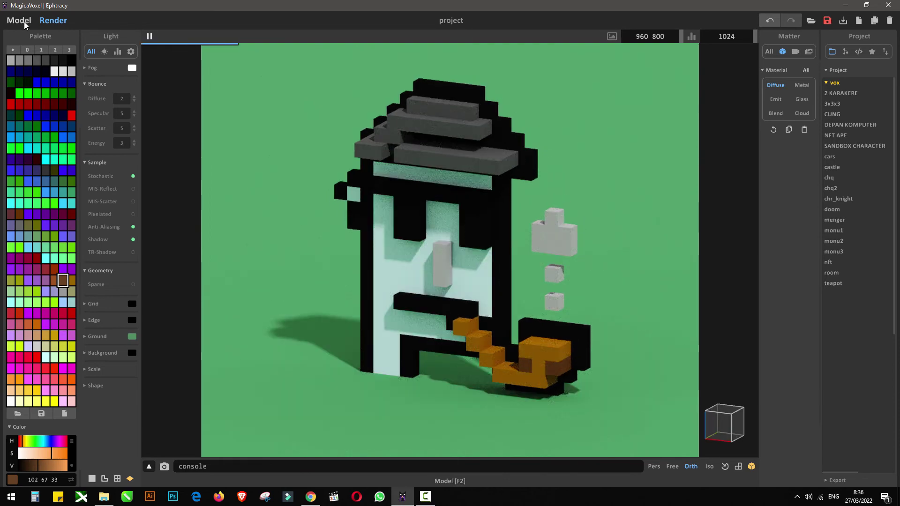
Return to modelling and add an off-white (238, 238, 238) highlight voxel in the upper-left corner of each eye.
click(24, 24)
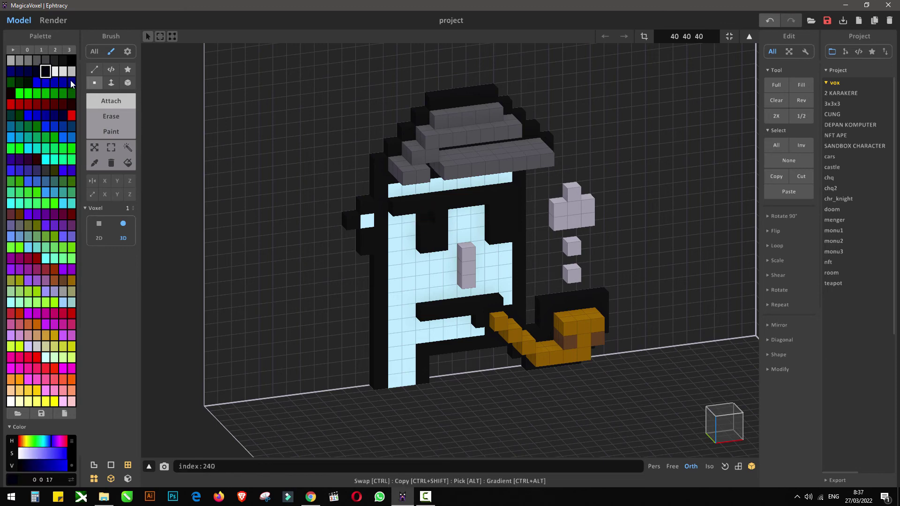
alt+click(423, 219)
right_drag(426, 220, 443, 190)
Undo the last edit and erase the outermost voxel layer of the hat's long dark grey brim strip.
key(ctrl+z)
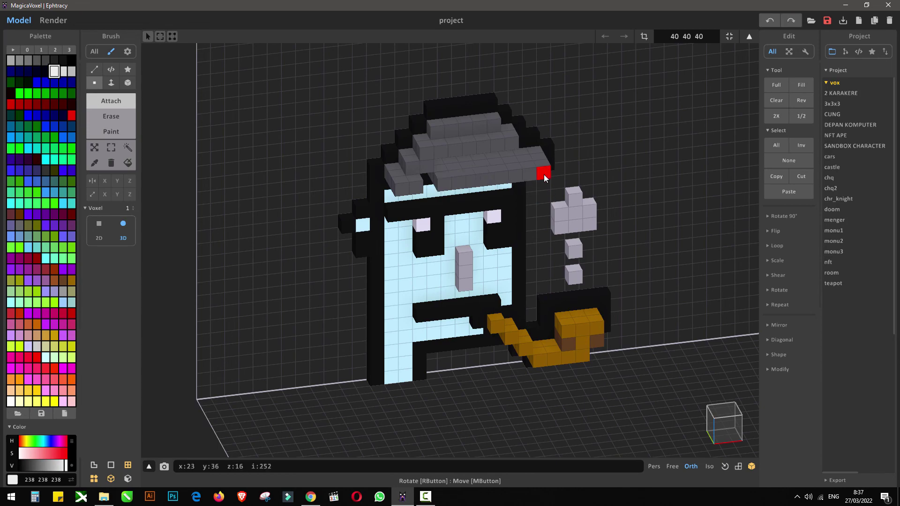
shift+drag(542, 176, 415, 187)
right_drag(426, 167, 432, 150)
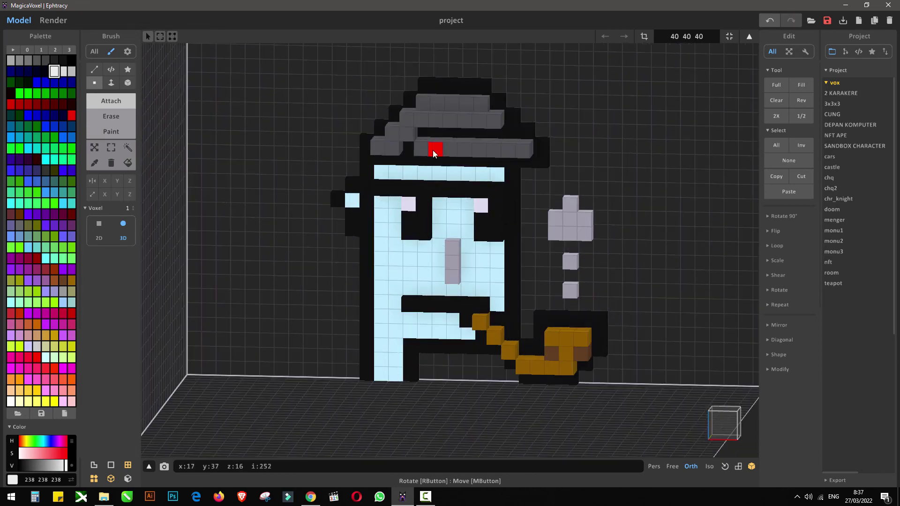
Render the head again, set the sun's area to 65, and frame the figure straight from the front.
key(Tab)
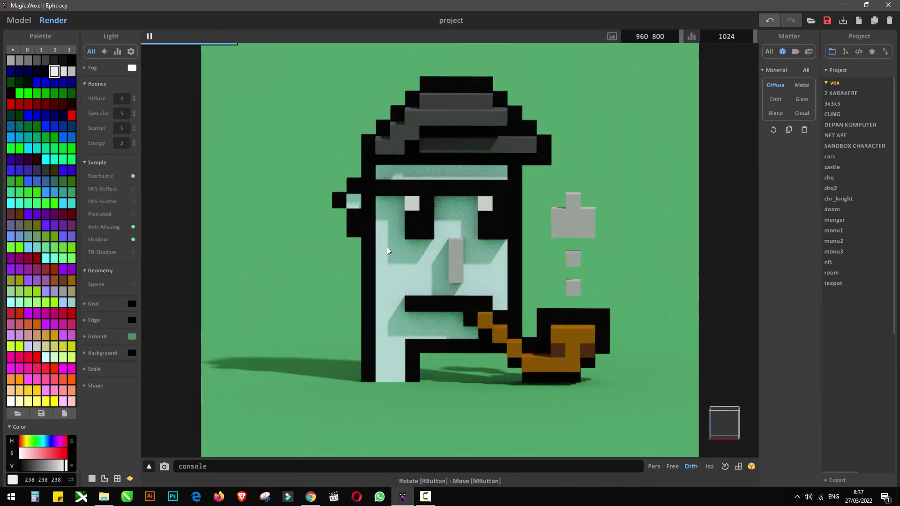
scroll(101, 119, up, 3)
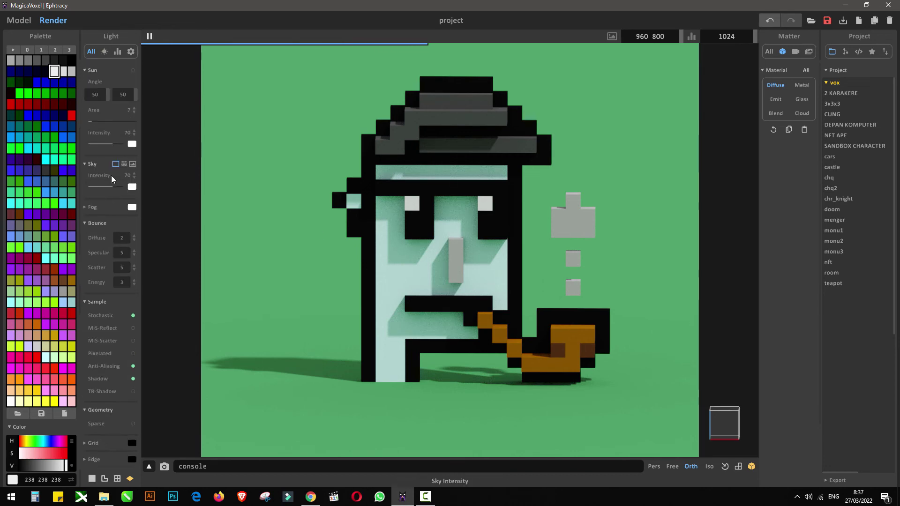
drag(94, 122, 119, 122)
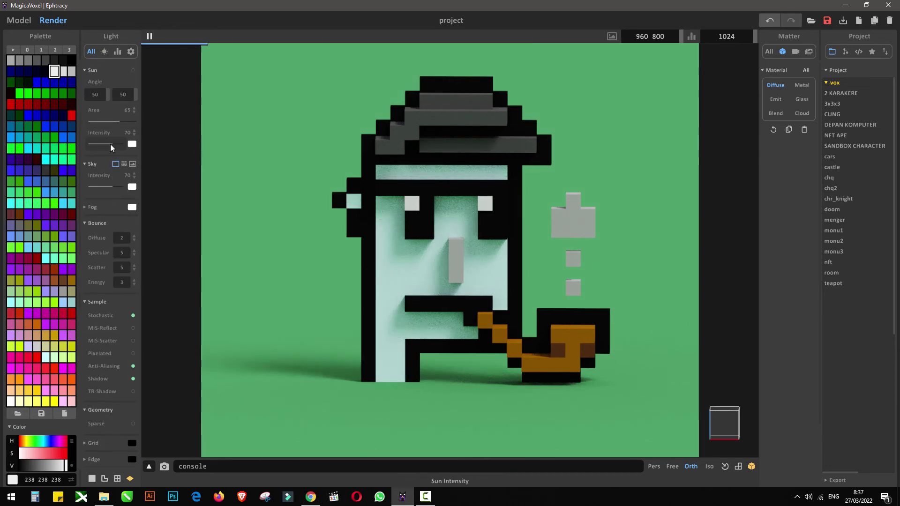
click(724, 426)
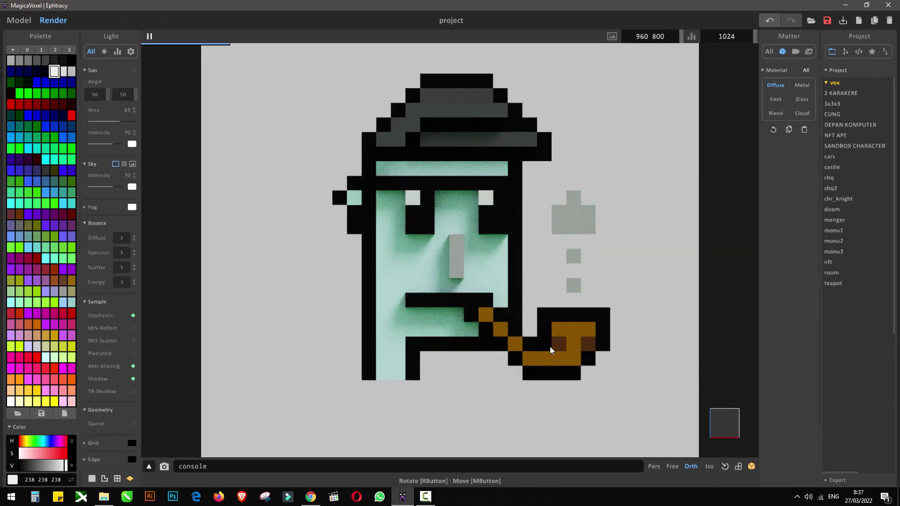
middle_drag(554, 350, 538, 358)
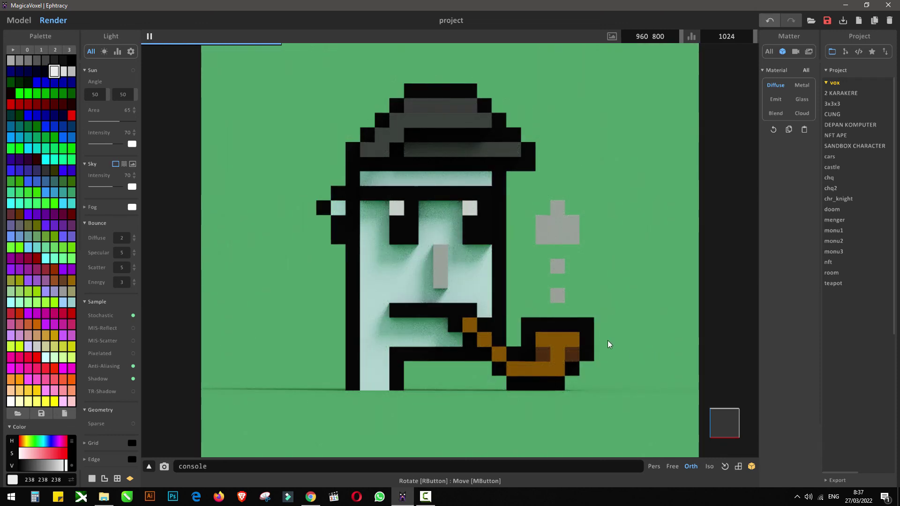